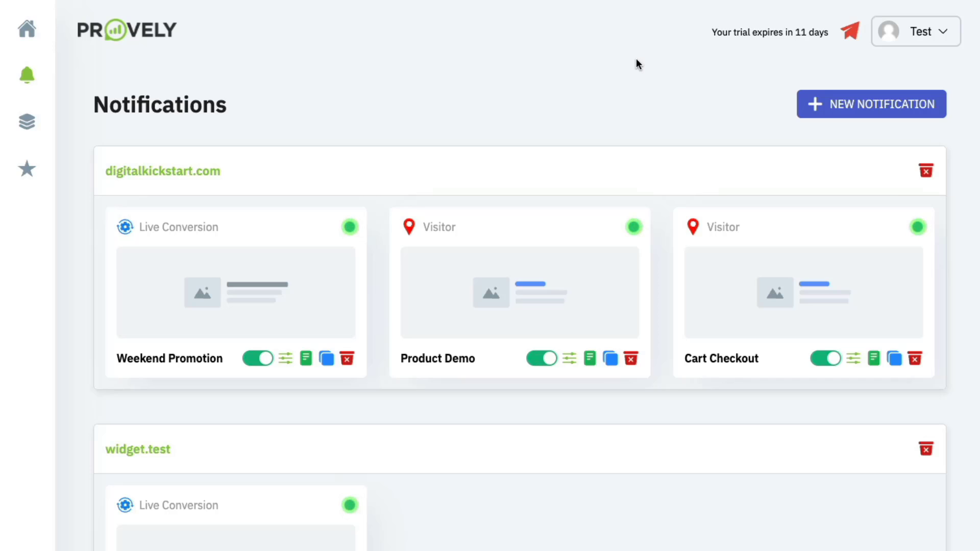
- Create a new notification named 'Webinar Registration' for the domain cryptomade.com
click(871, 102)
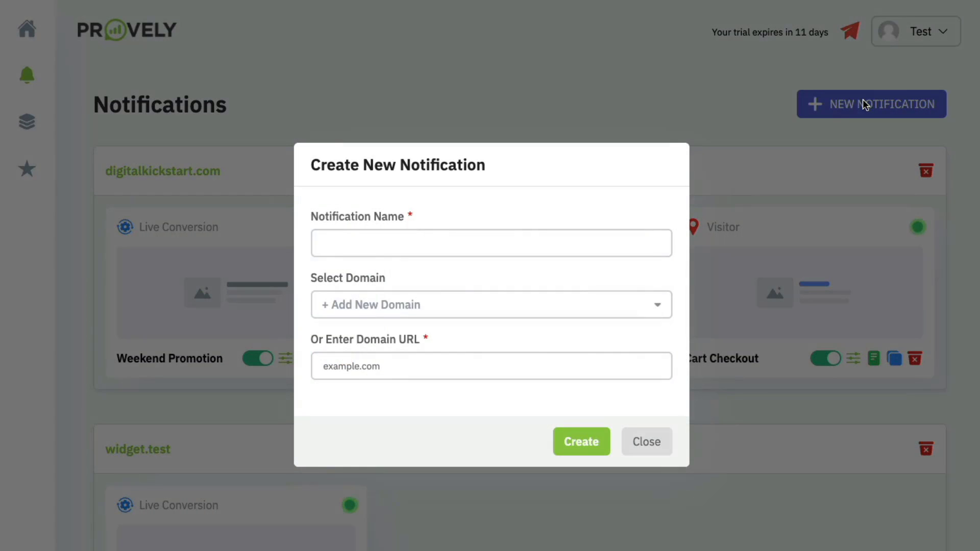
click(500, 238)
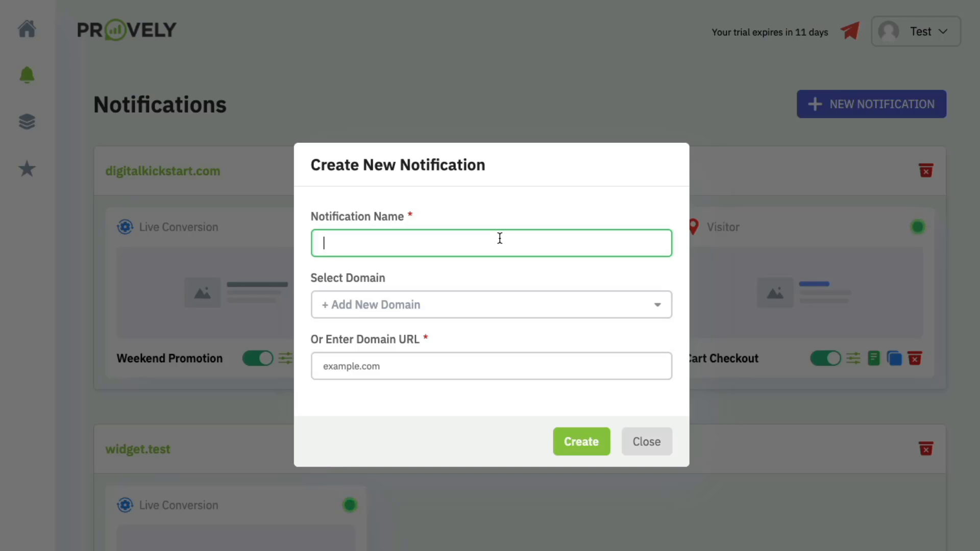
text(Webinar Registration)
click(442, 358)
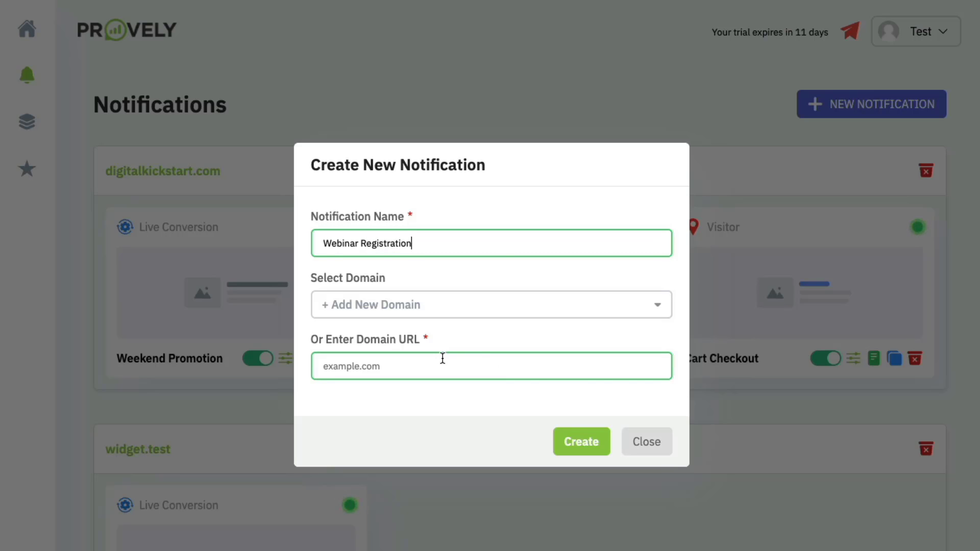
text(cryp)
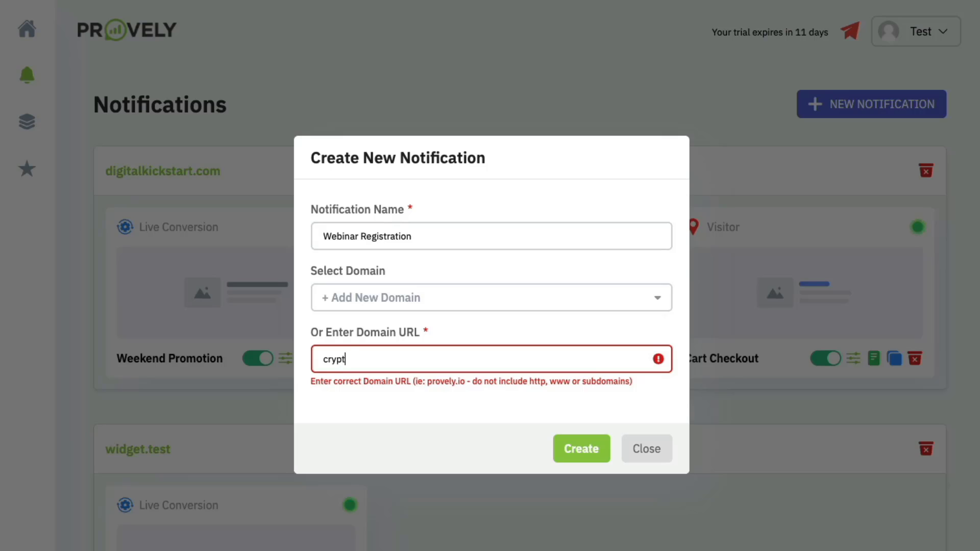
text(tomade.com)
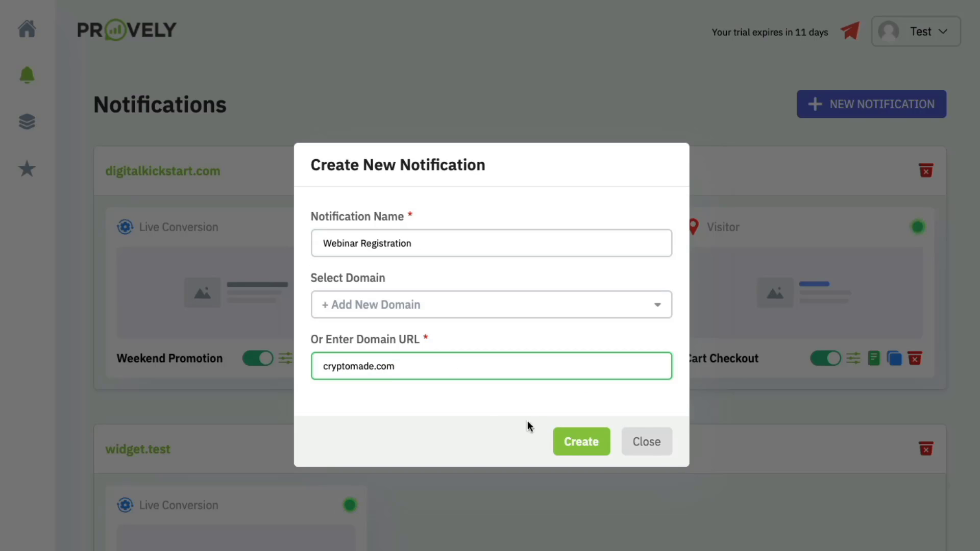
click(574, 448)
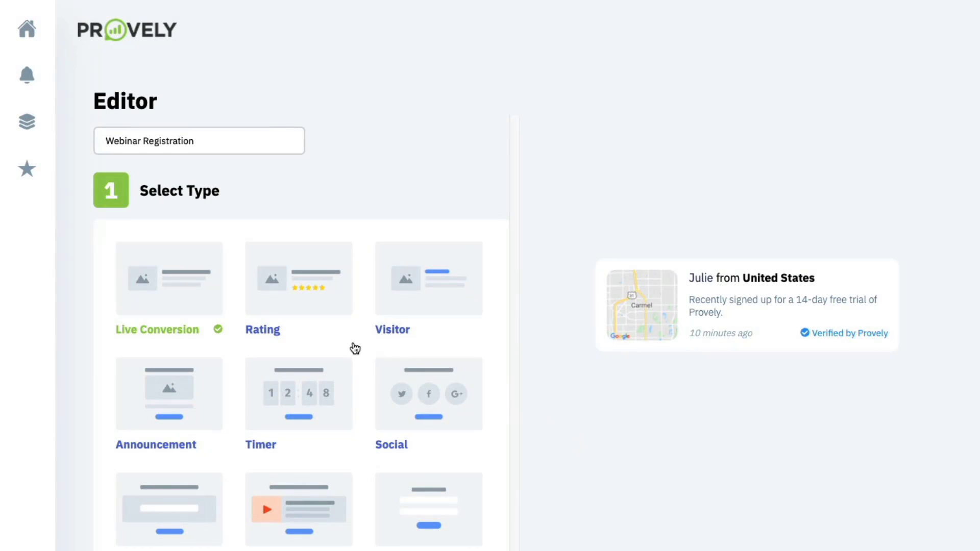
- Preview the Rating, Visitor and Announcement templates, then choose the Timer type
scroll(295, 344, down, 3)
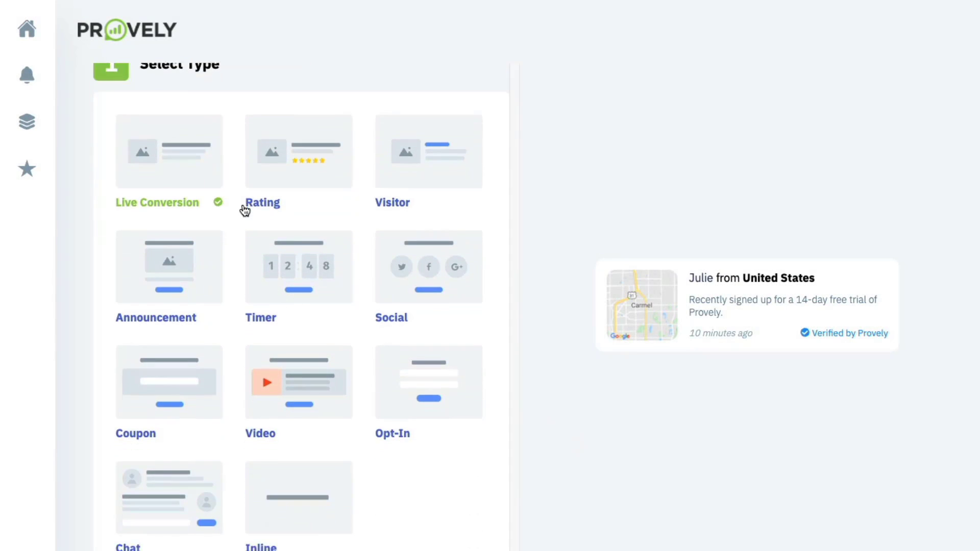
scroll(243, 210, down, 2)
scroll(209, 182, up, 3)
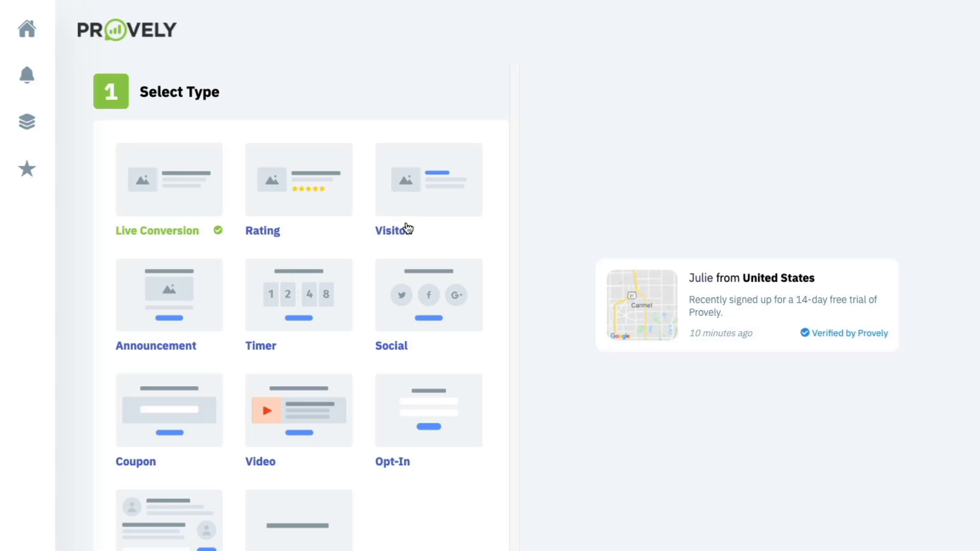
scroll(330, 278, down, 2)
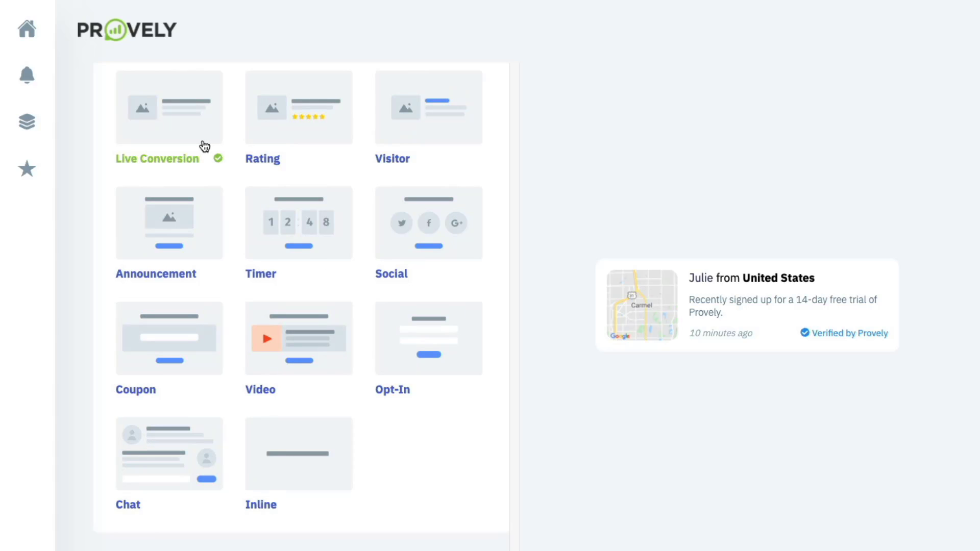
scroll(227, 141, up, 2)
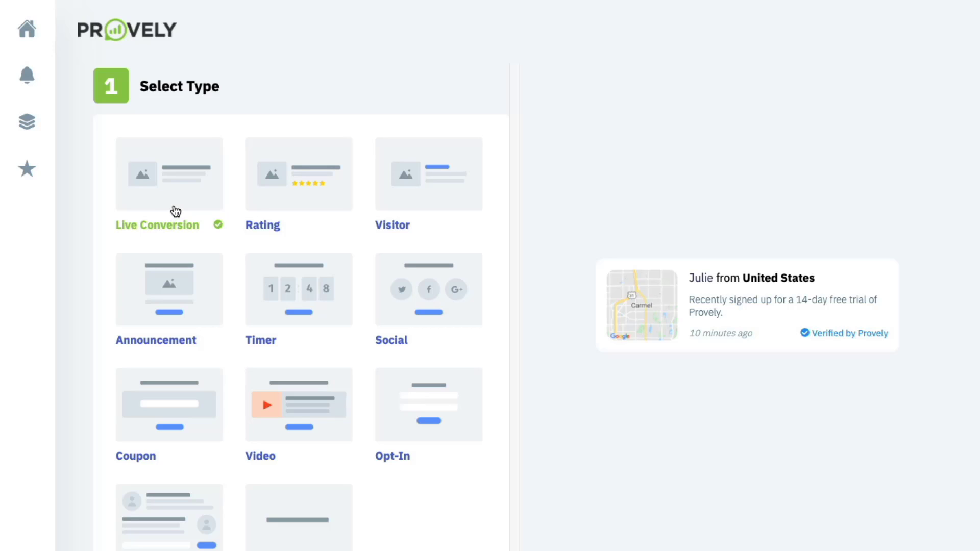
click(278, 205)
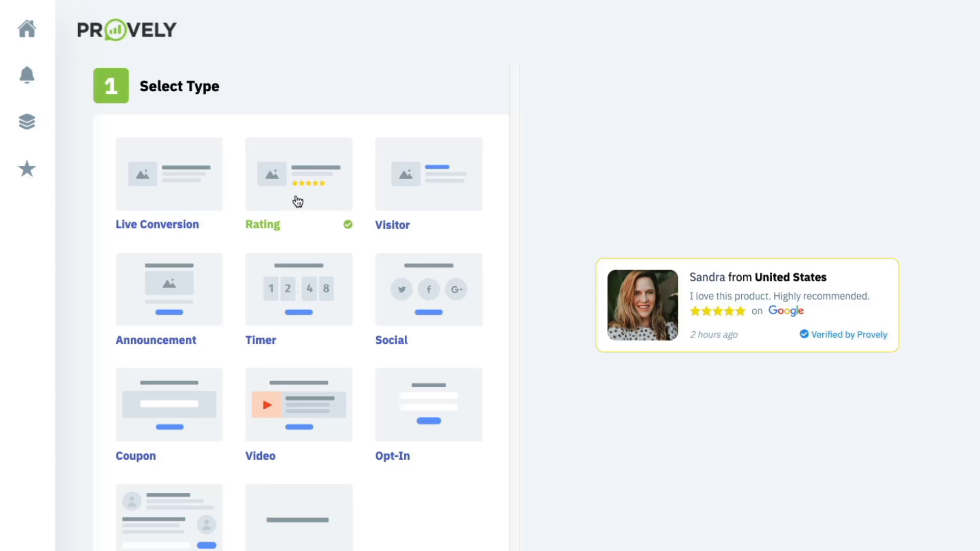
click(430, 195)
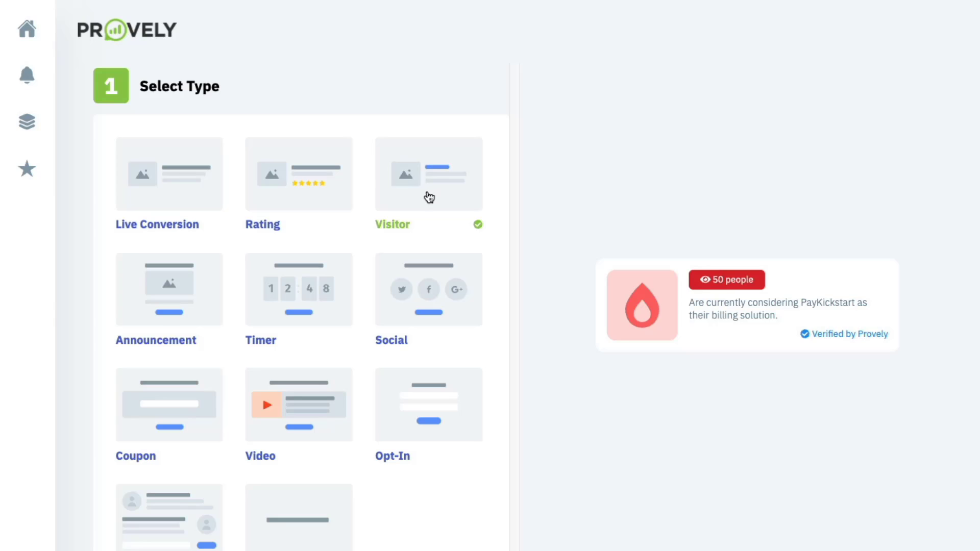
click(176, 285)
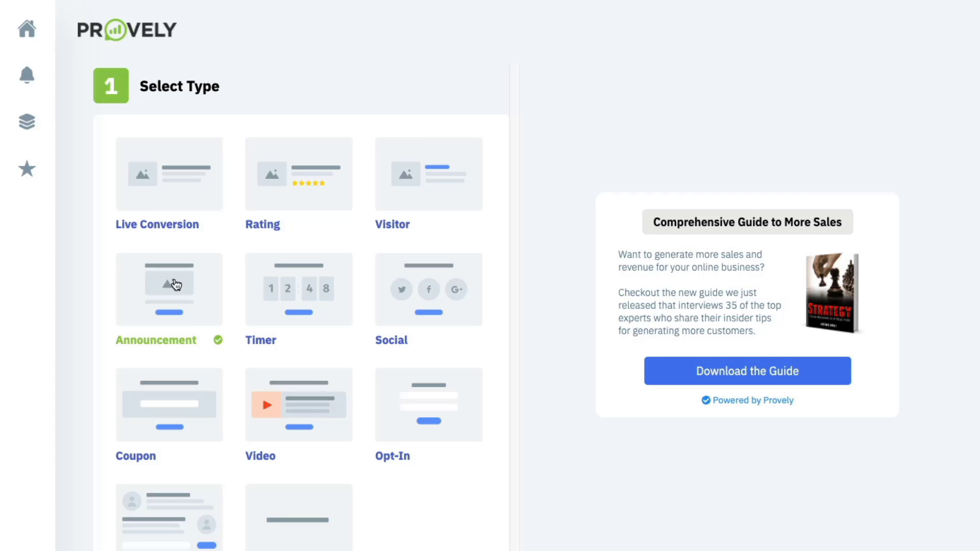
click(323, 302)
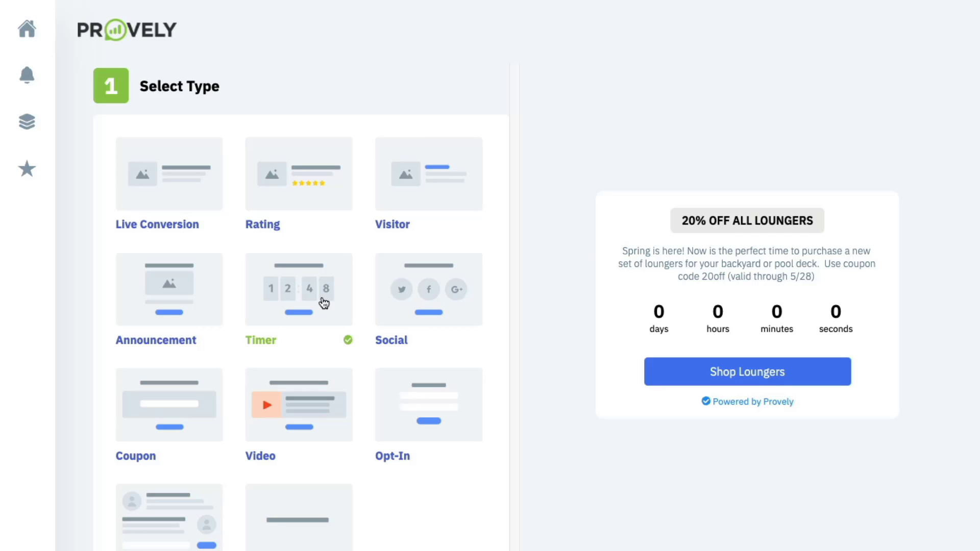
- Preview the Social, Coupon, Video, Opt-In and Chat templates, settling on the Inline type
click(427, 312)
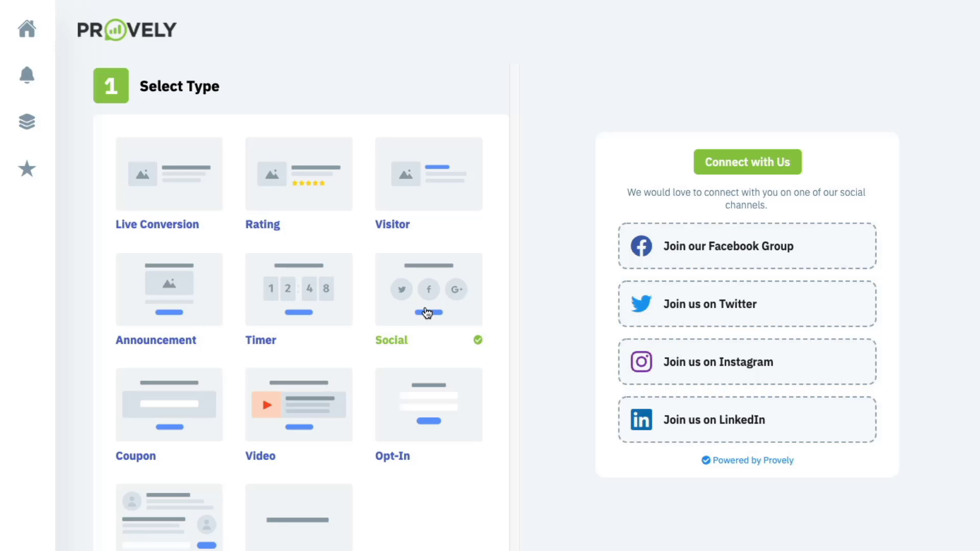
scroll(428, 312, down, 2)
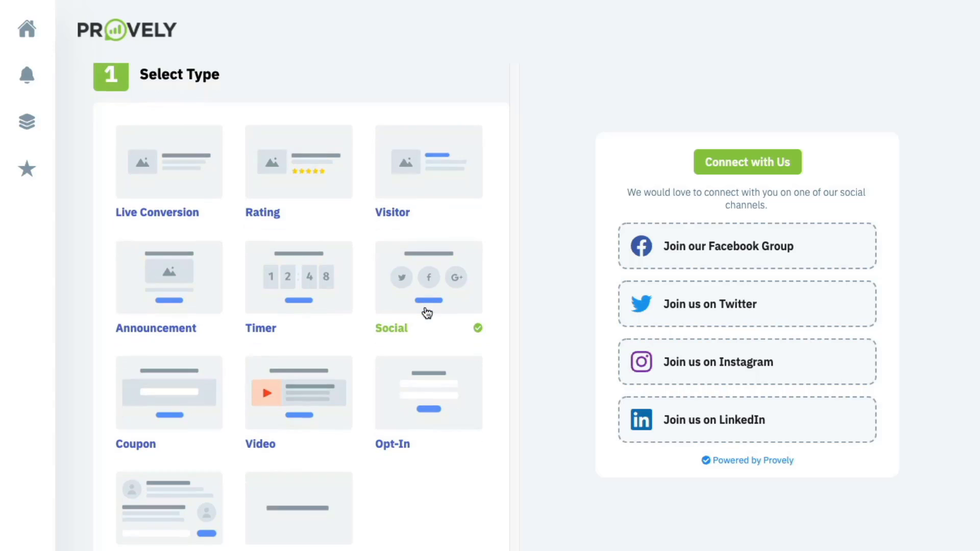
click(156, 302)
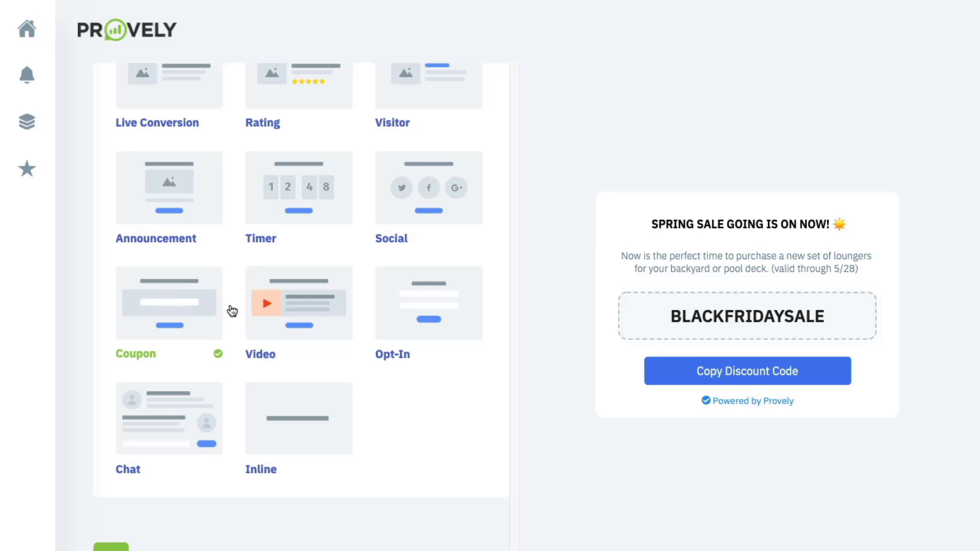
click(287, 307)
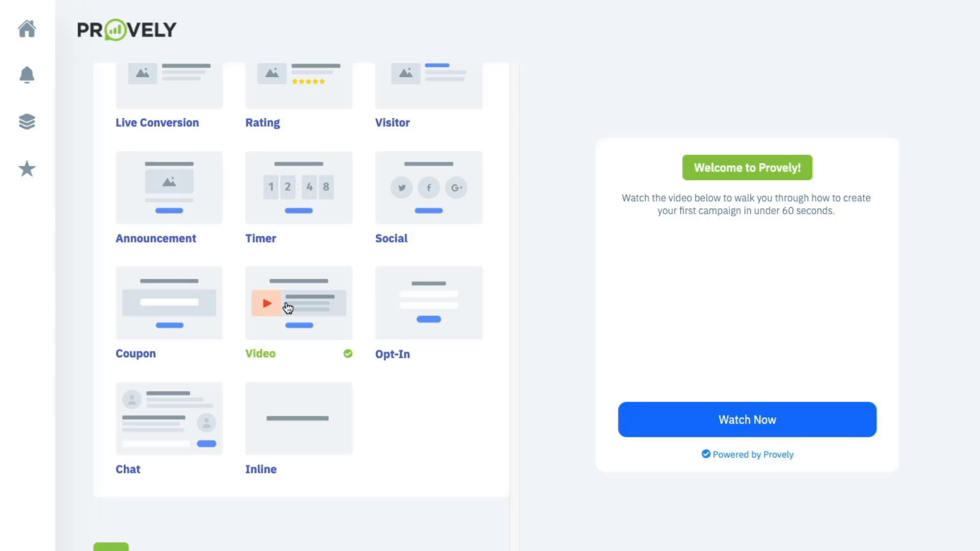
click(409, 308)
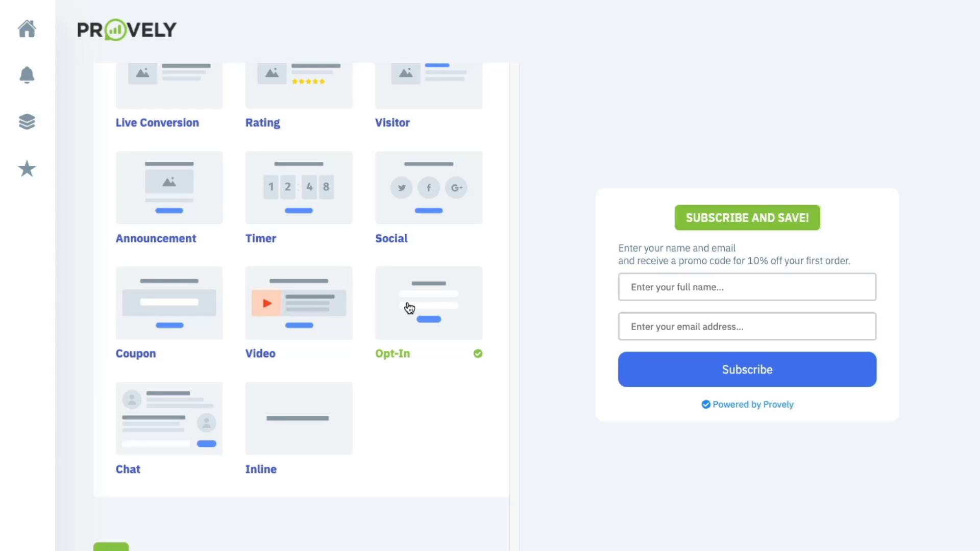
click(184, 408)
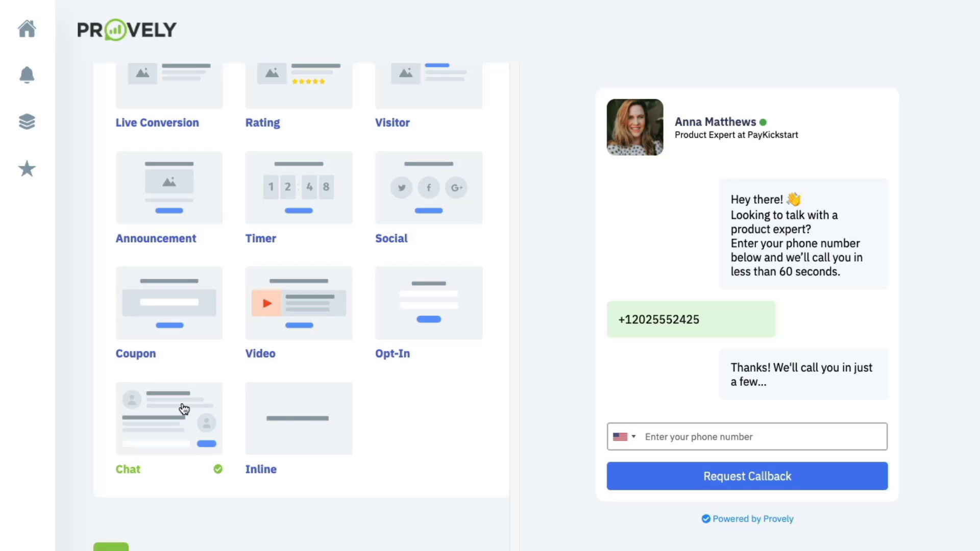
click(290, 413)
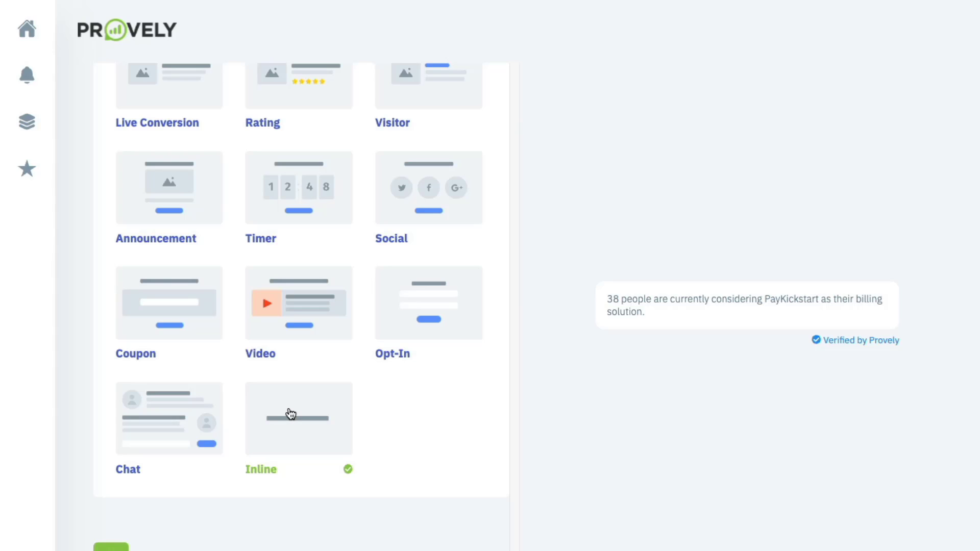
scroll(290, 413, up, 5)
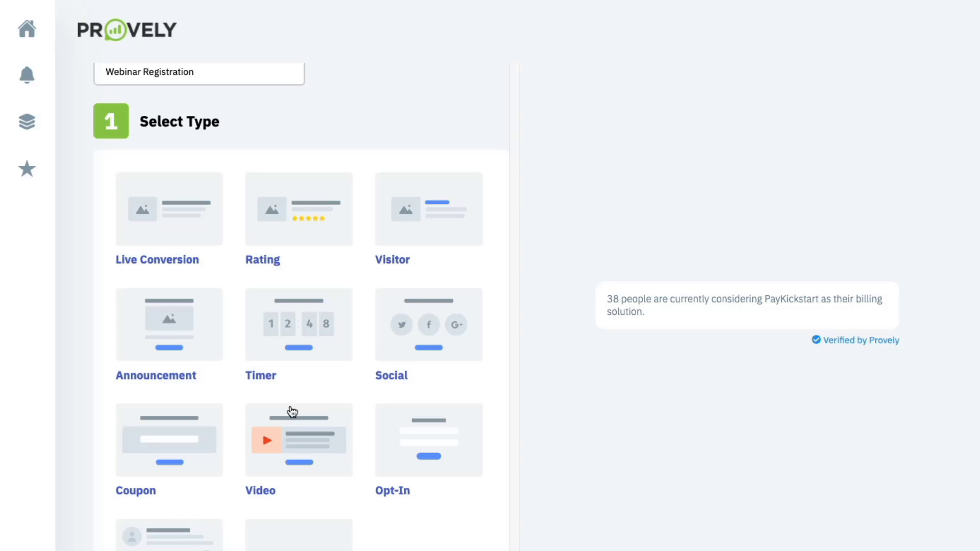
click(200, 220)
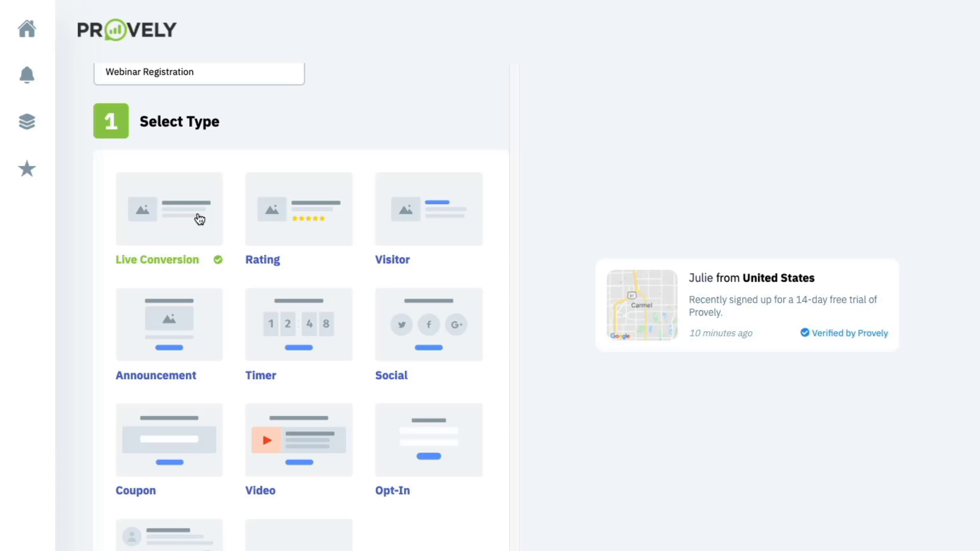
scroll(199, 219, down, 10)
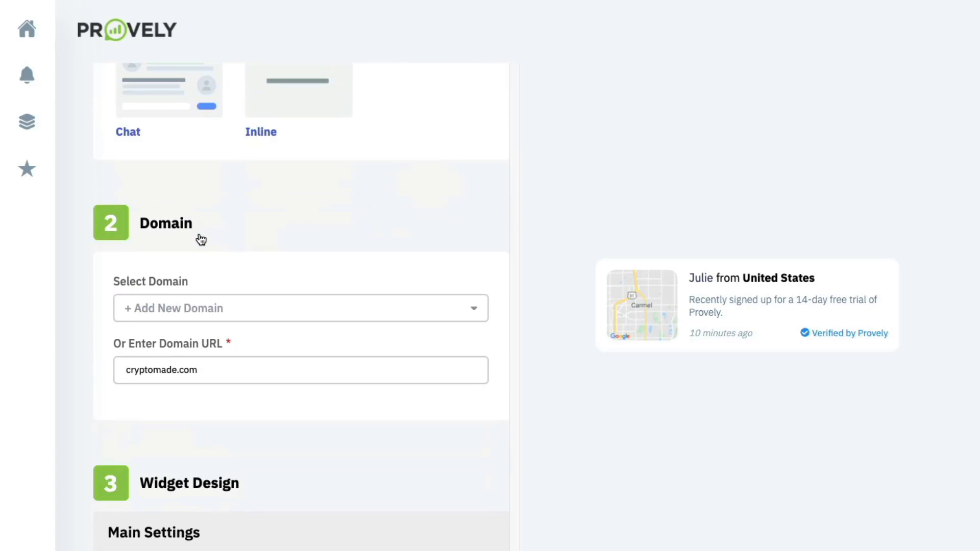
scroll(199, 238, down, 3)
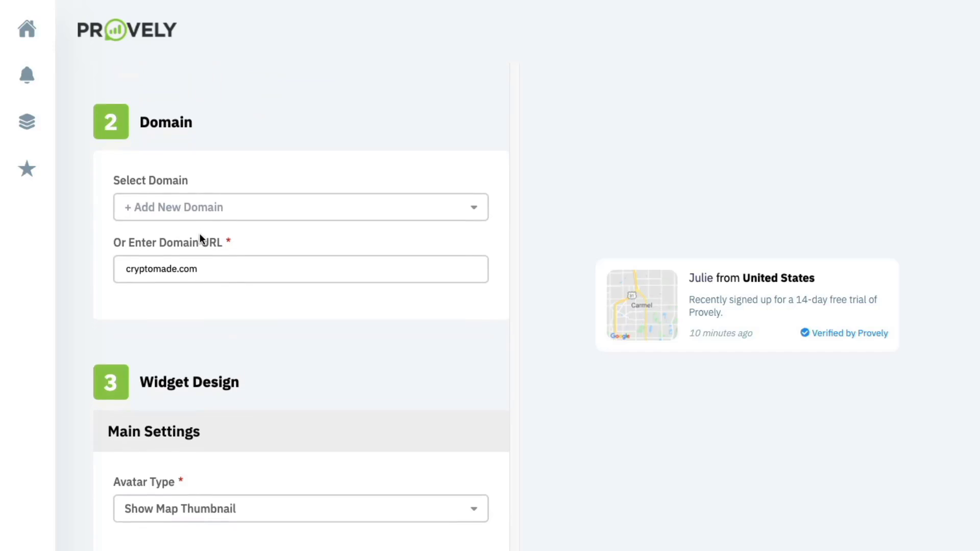
click(200, 235)
scroll(199, 234, down, 7)
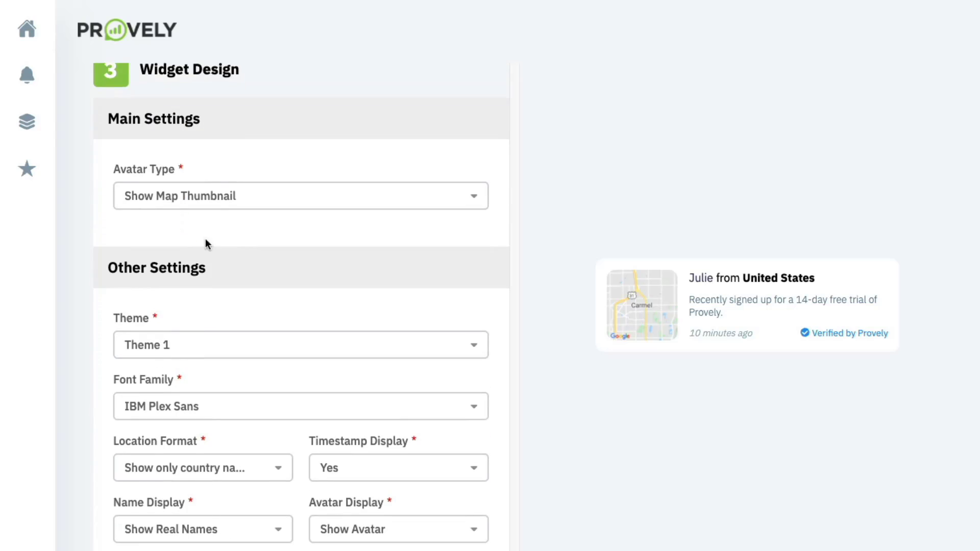
scroll(224, 233, up, 1)
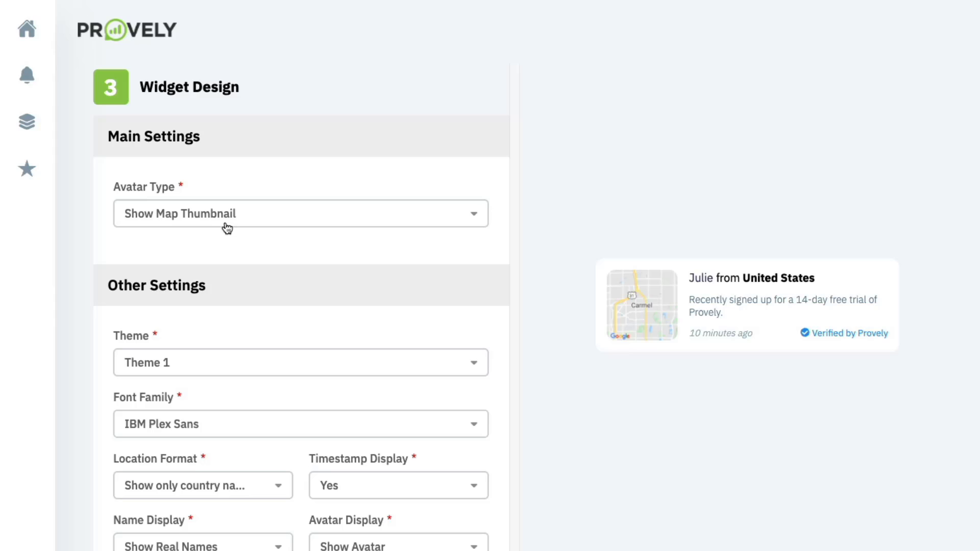
click(224, 225)
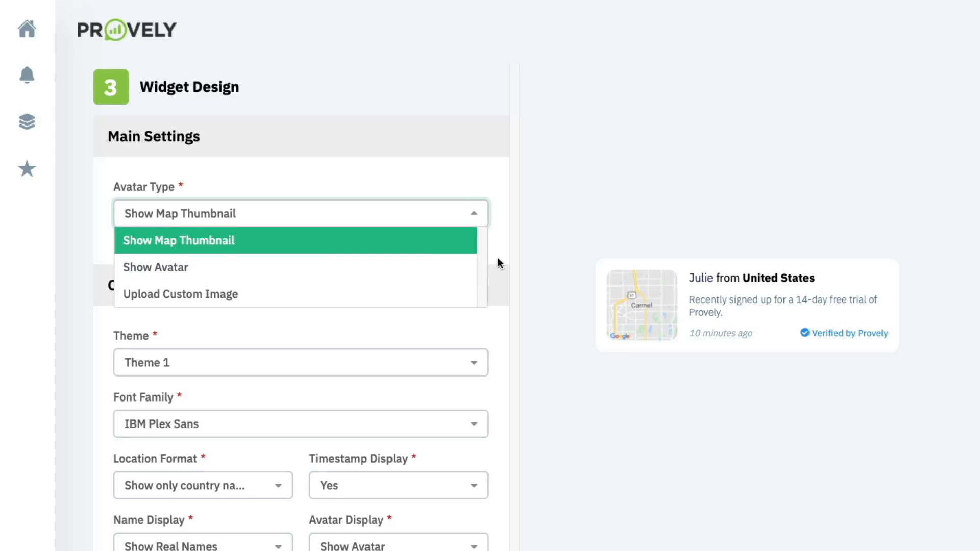
click(262, 271)
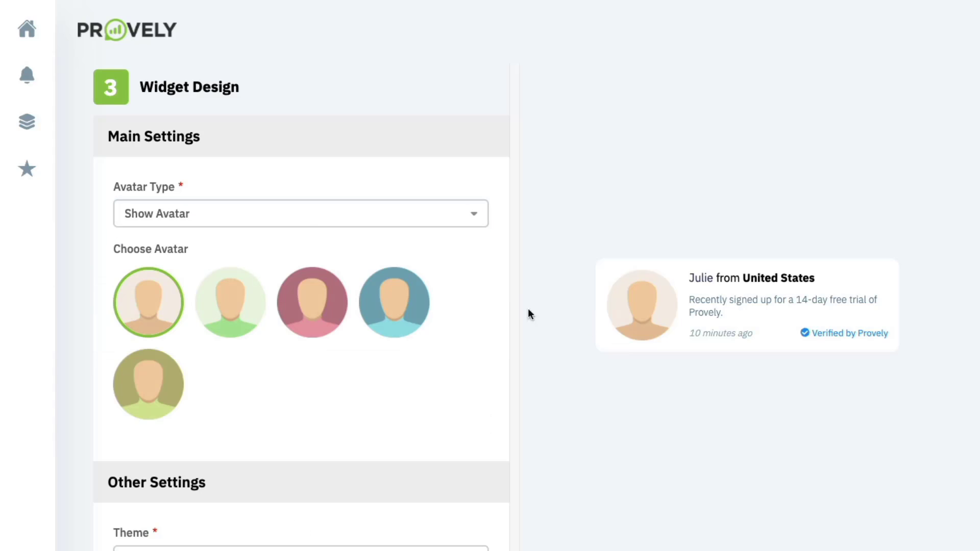
click(301, 223)
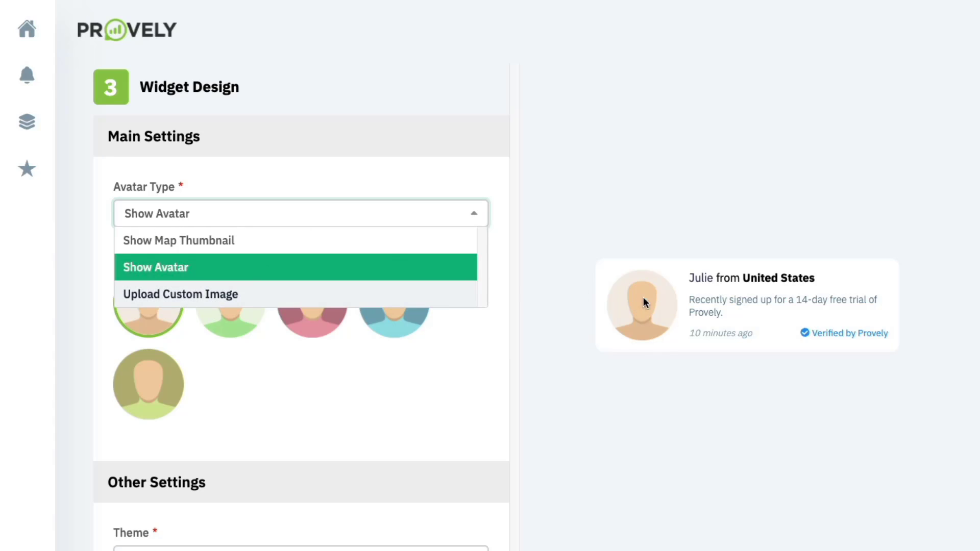
click(306, 247)
scroll(306, 247, down, 1)
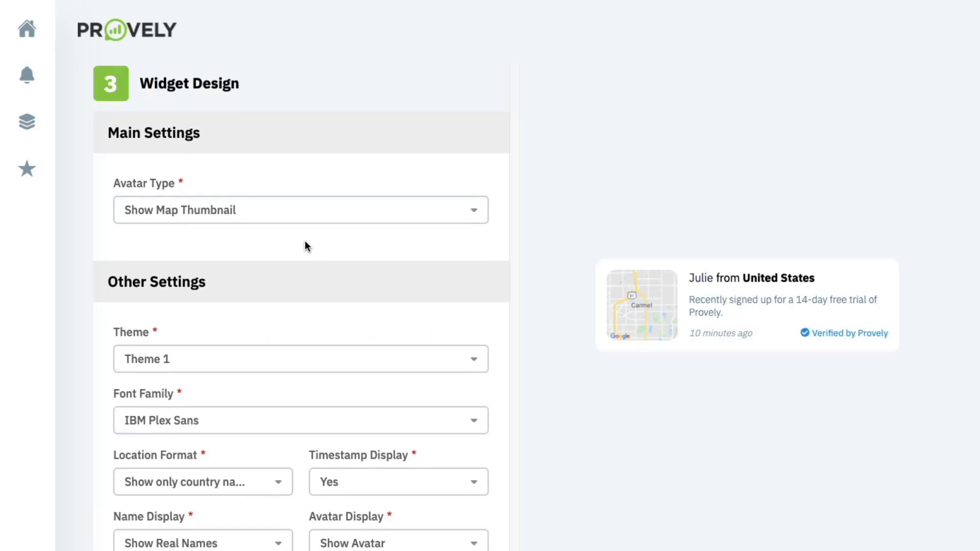
- Try Themes 2 through 4 for the widget, then settle on Theme 5
scroll(305, 245, down, 2)
click(305, 233)
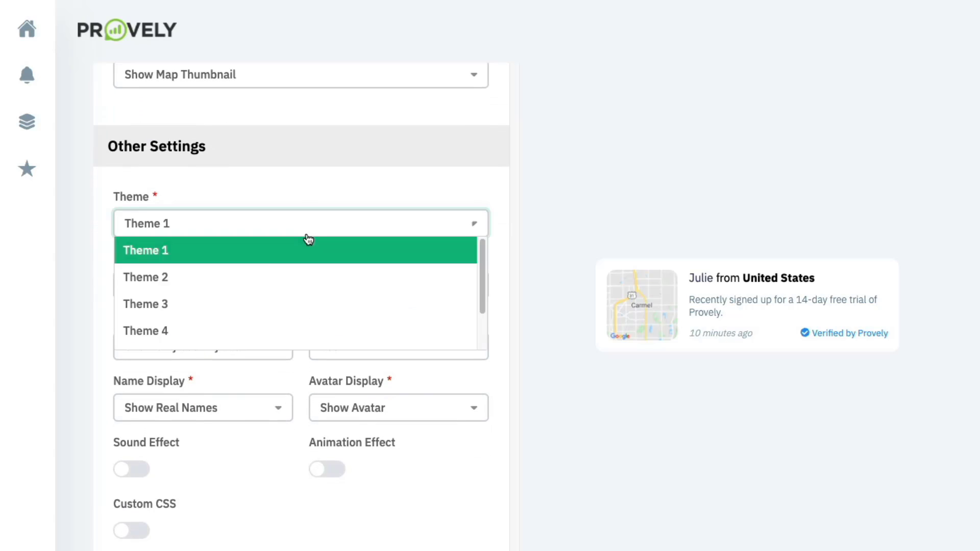
click(240, 277)
click(252, 231)
click(226, 309)
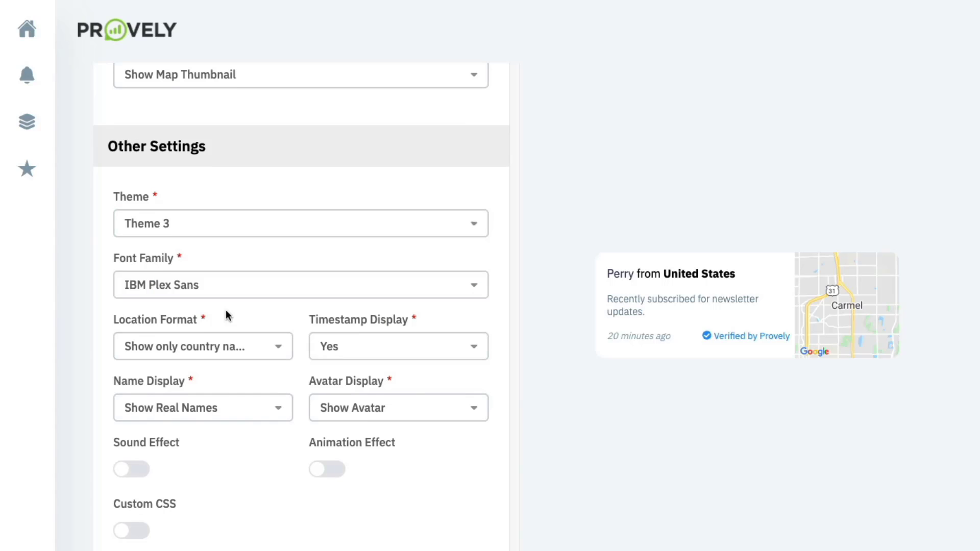
scroll(255, 227, down, 1)
click(257, 206)
click(189, 324)
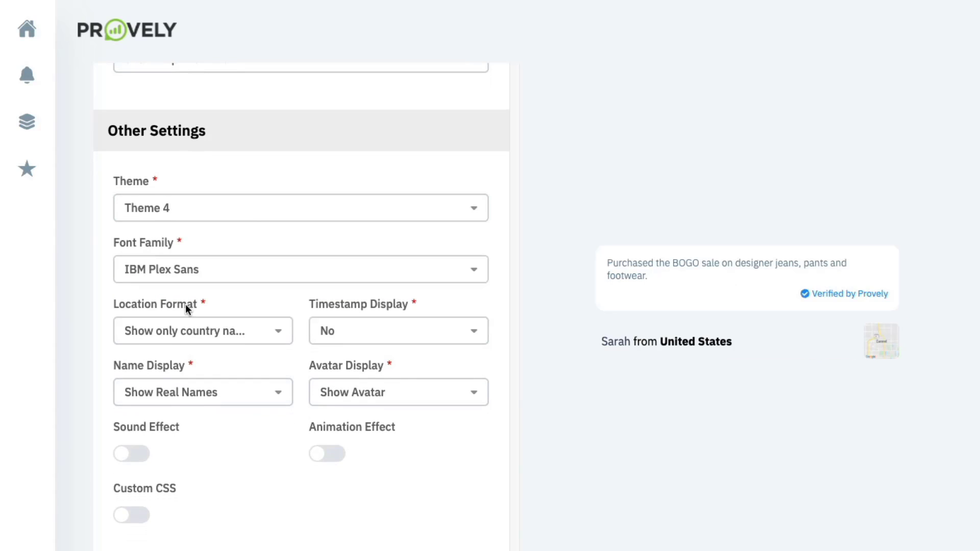
scroll(204, 245, down, 1)
click(231, 178)
scroll(199, 288, down, 1)
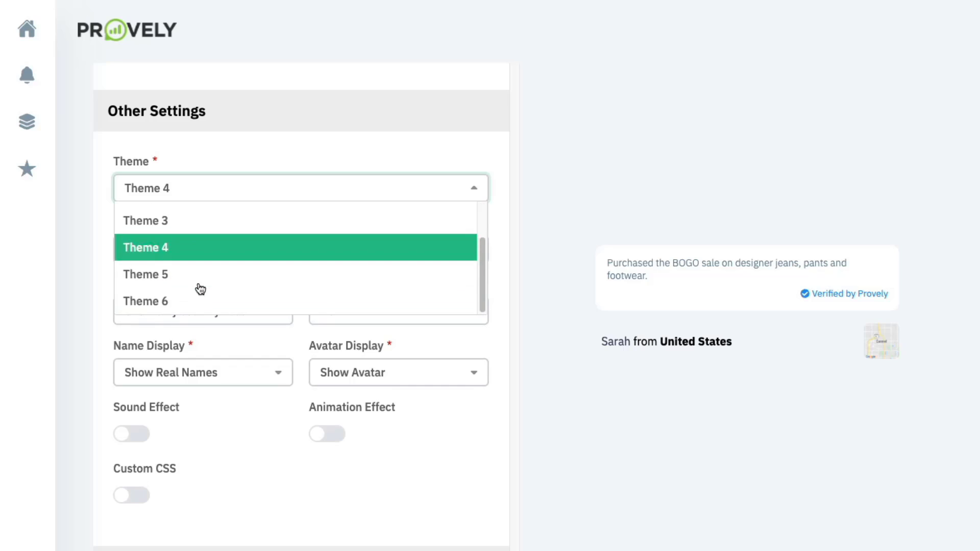
click(199, 281)
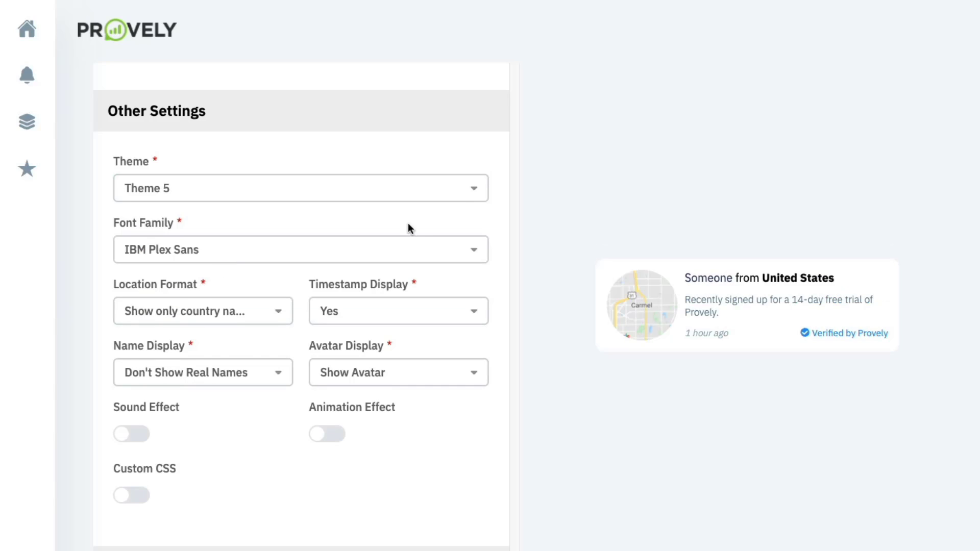
- Review the location and name display options, keeping timestamps and the avatar shown
scroll(372, 240, down, 1)
click(232, 288)
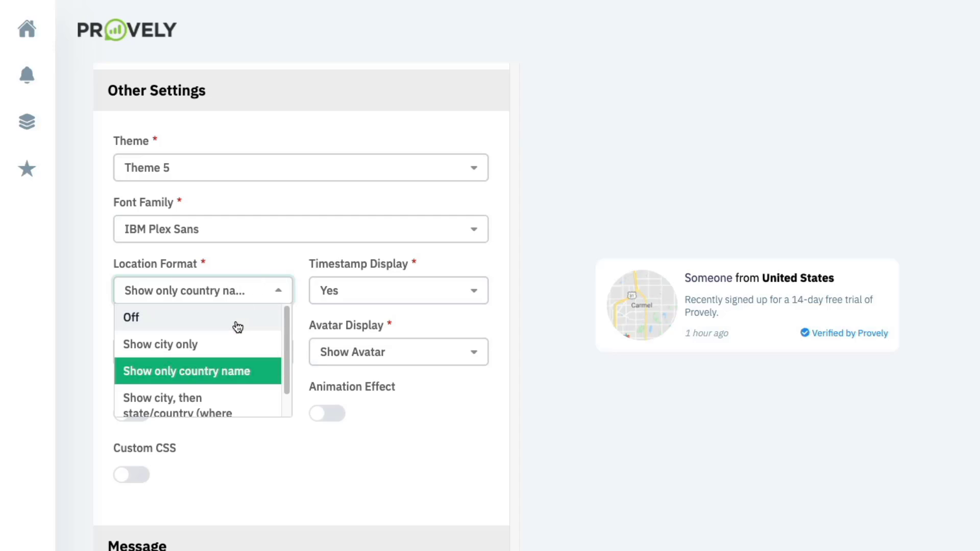
scroll(235, 331, down, 1)
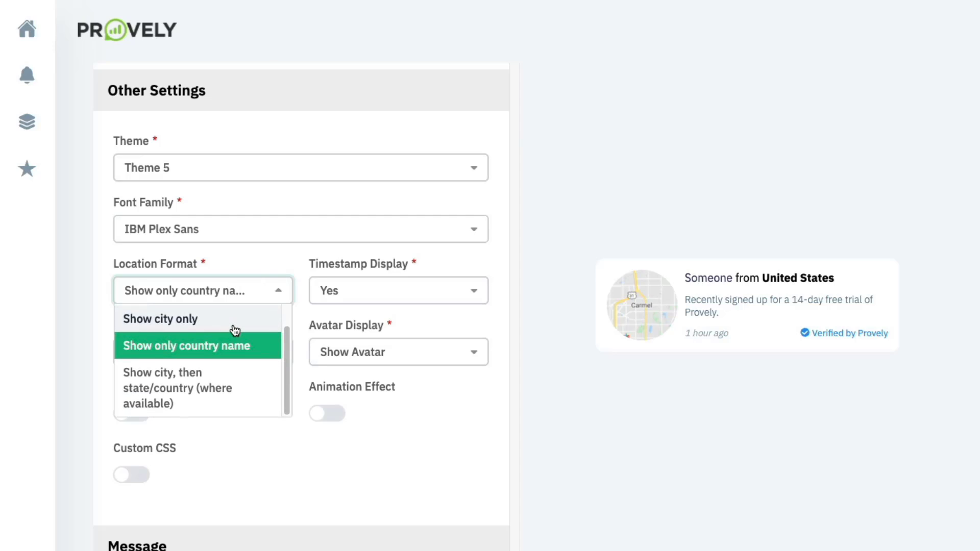
click(370, 298)
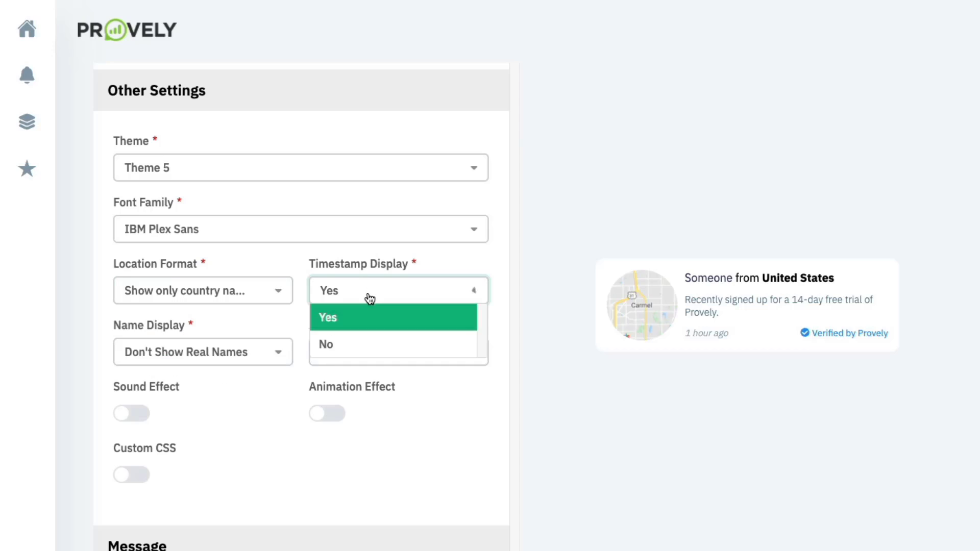
click(354, 260)
click(219, 350)
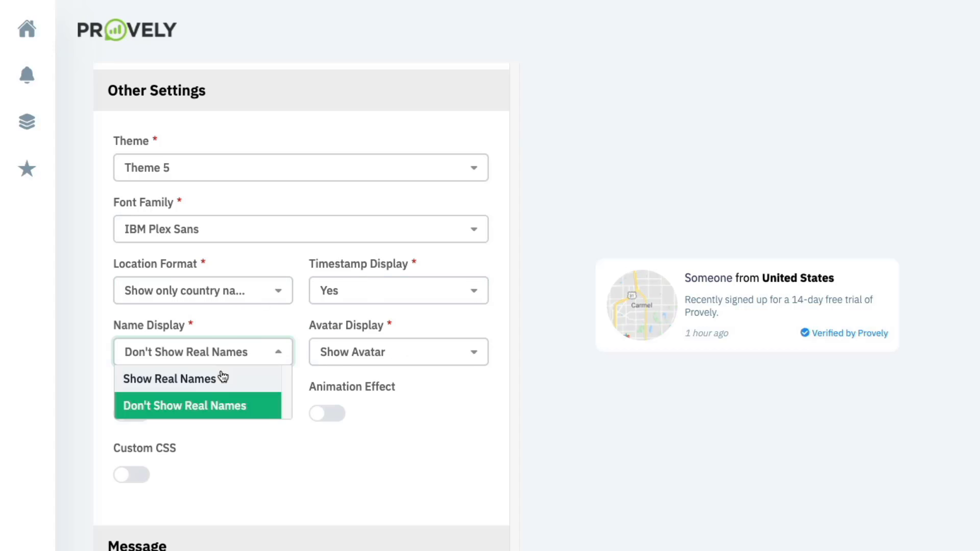
click(364, 360)
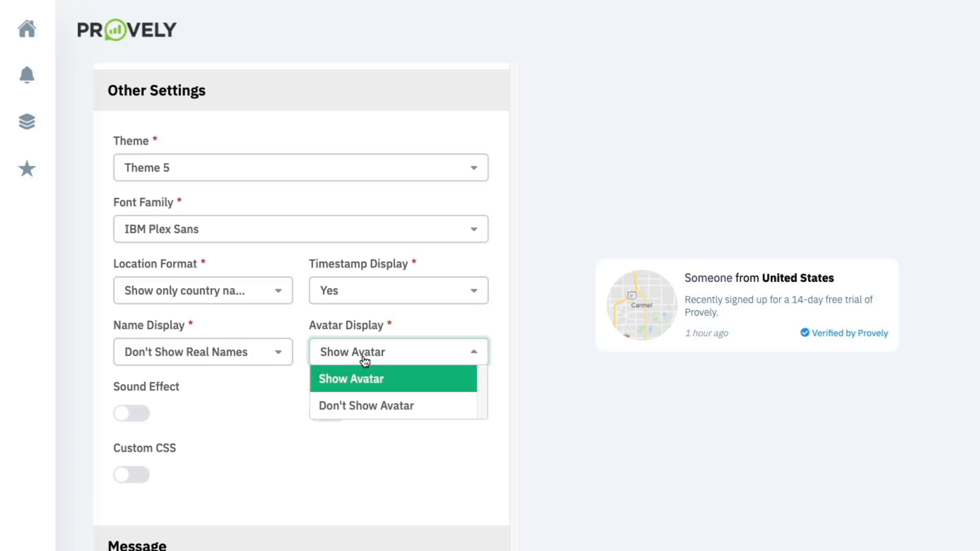
click(292, 309)
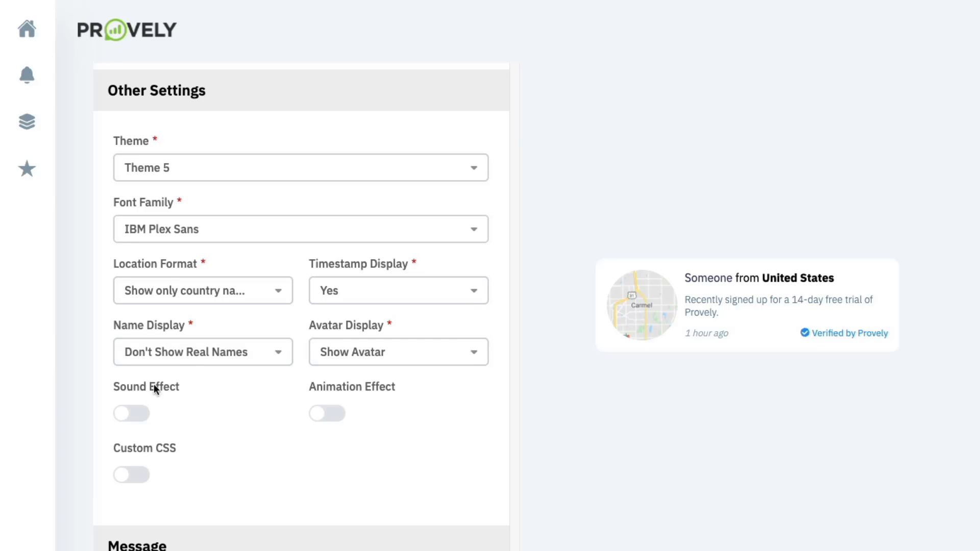
- Try the Achievement sound effect, then switch the sound back off
click(141, 413)
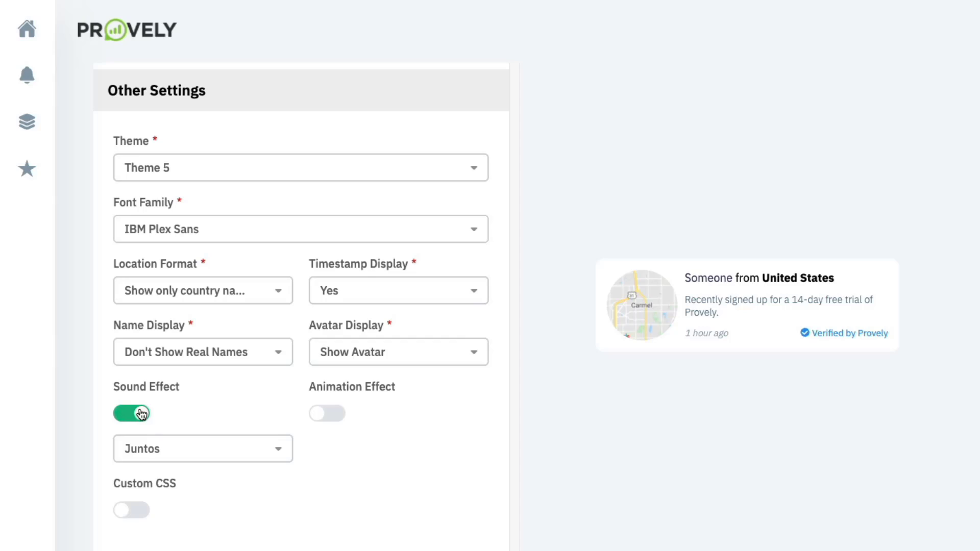
click(166, 456)
click(175, 503)
click(142, 416)
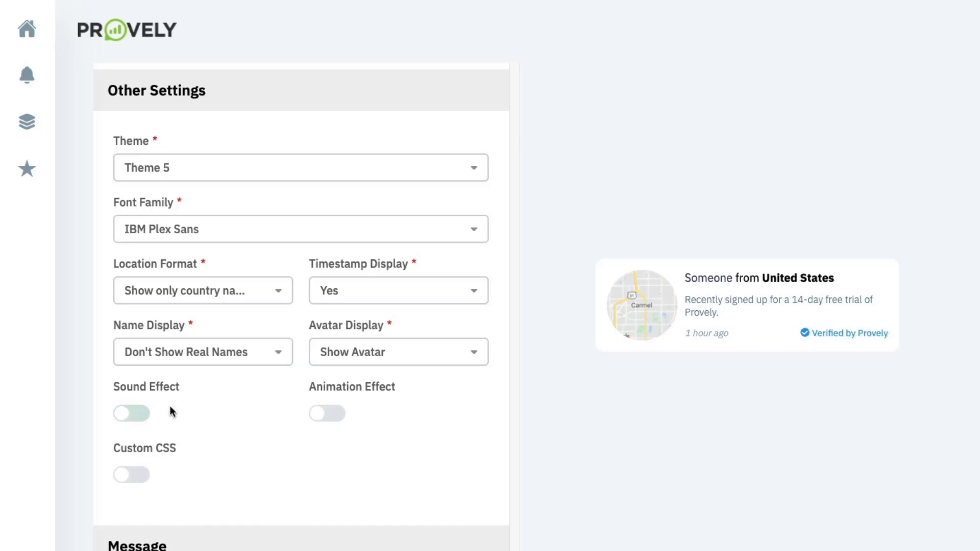
- Try the Bounce and Flash animations, then turn the animation effect off
click(327, 413)
click(385, 457)
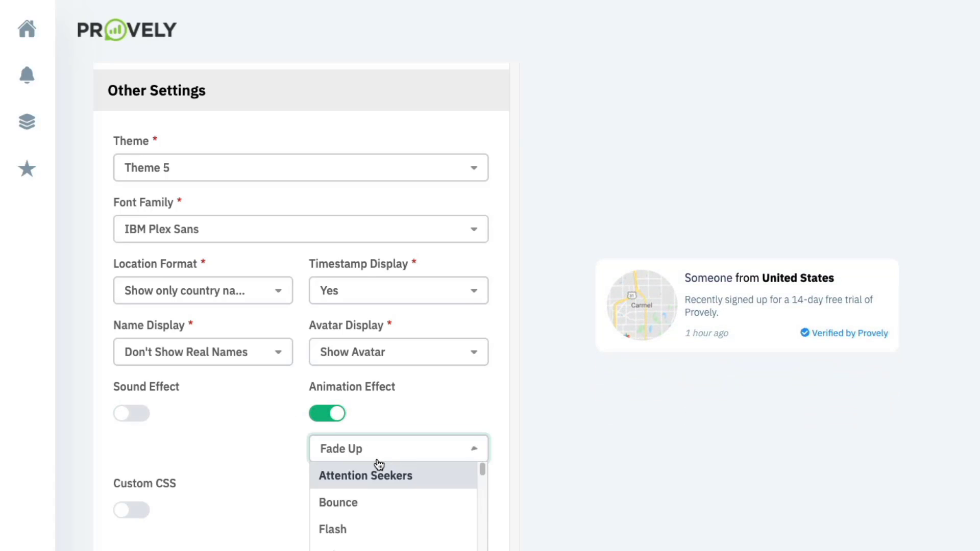
click(358, 500)
click(369, 461)
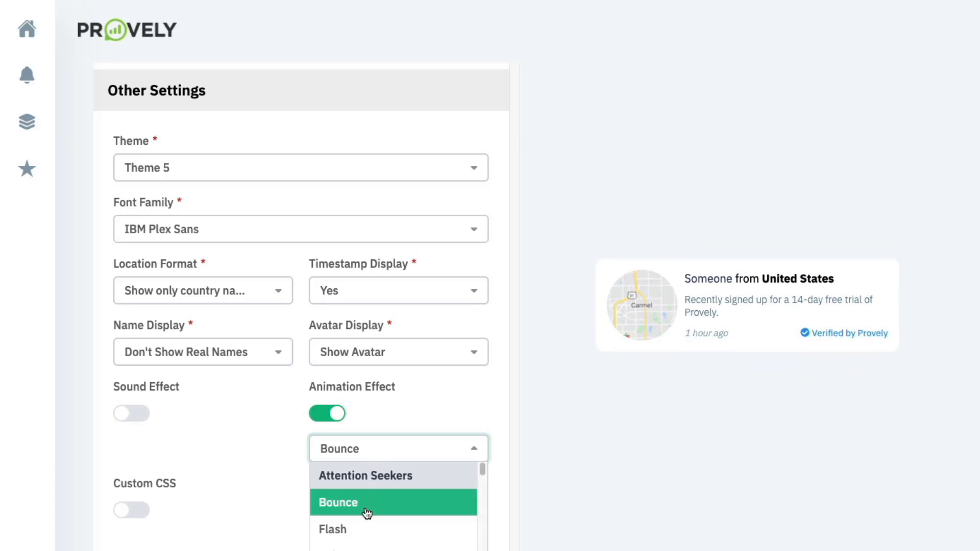
click(362, 534)
click(345, 457)
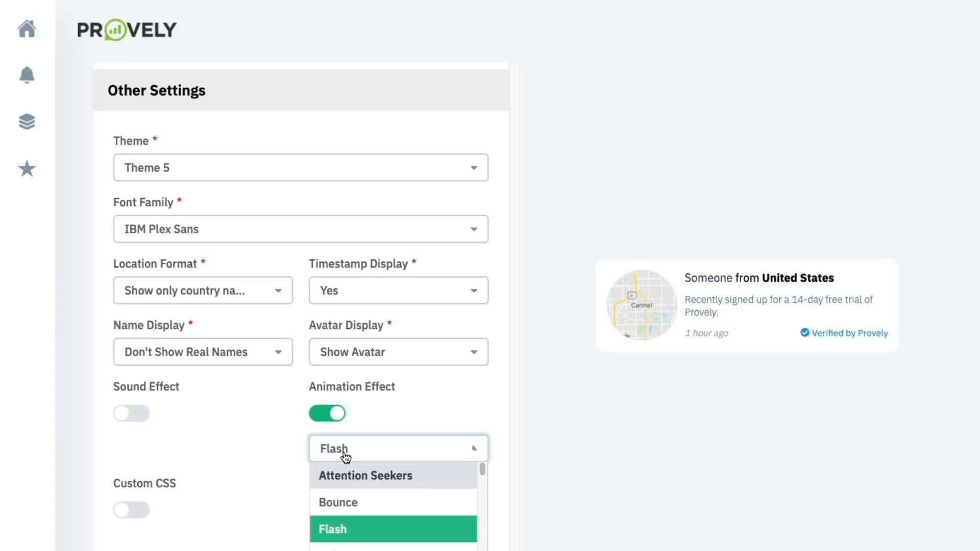
click(327, 415)
- Enable Custom CSS for the widget, leaving the CSS box empty
scroll(200, 452, down, 1)
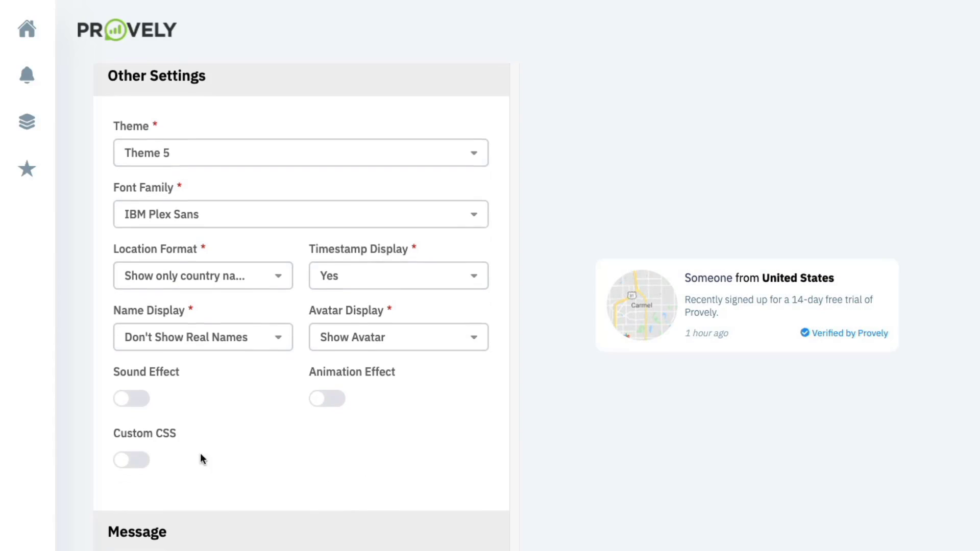
click(133, 452)
scroll(147, 457, down, 3)
click(147, 453)
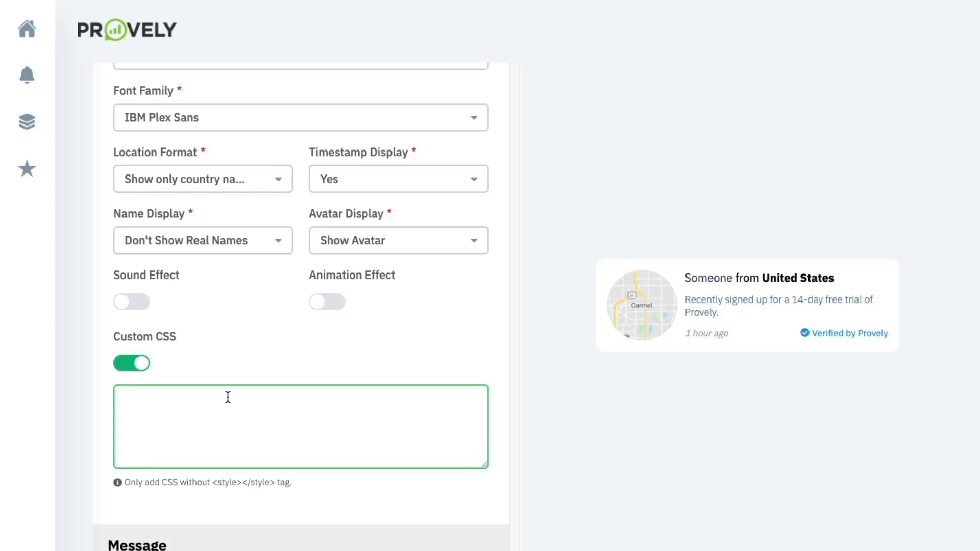
scroll(228, 397, down, 2)
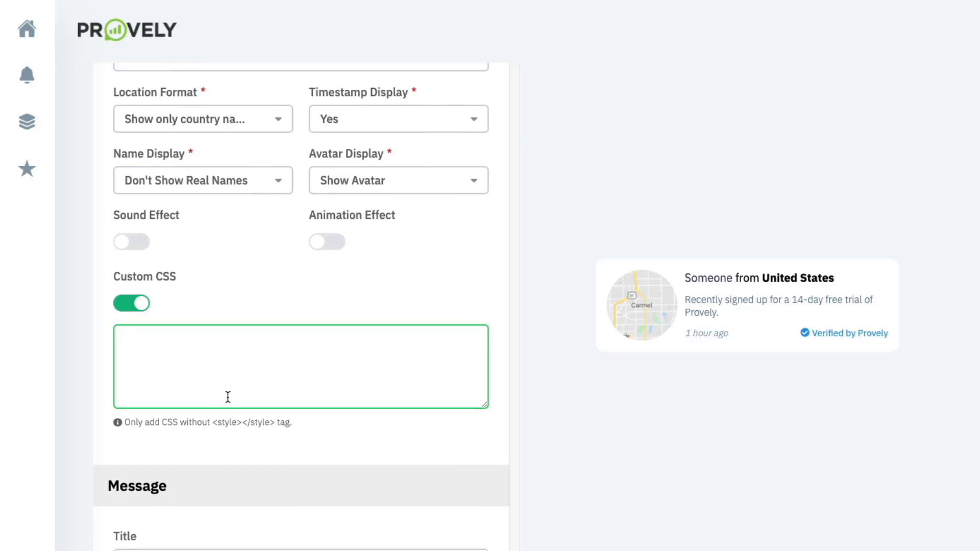
scroll(228, 397, down, 4)
- Set the title to 'Live webinar coming this THURSDAY!' with font weight 200 and size 14
click(217, 291)
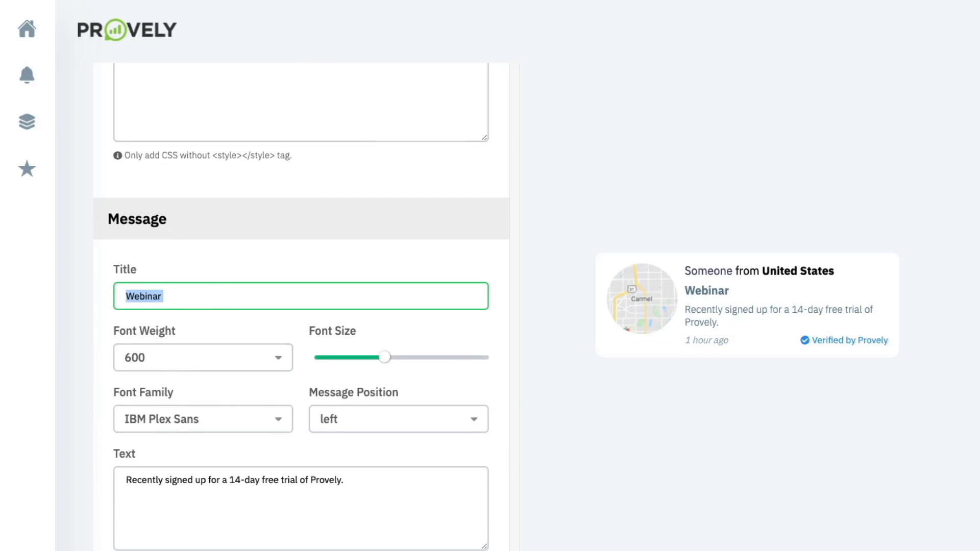
text(Live webinar c)
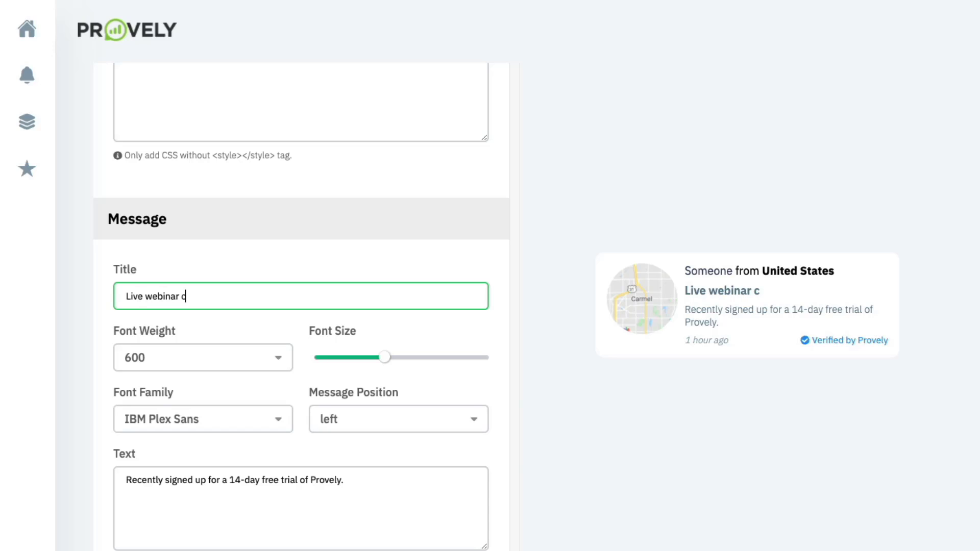
text(oming this THUR)
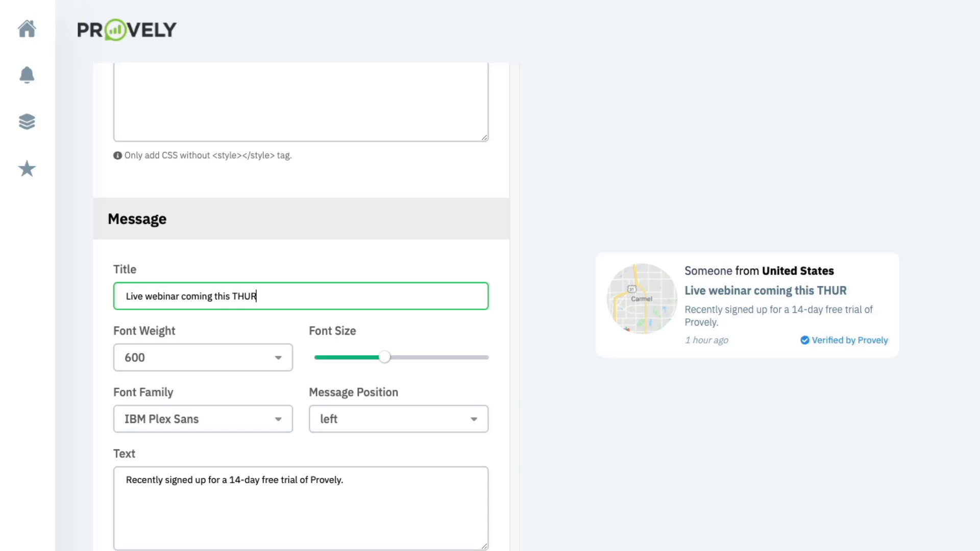
text(SDAY!)
click(188, 362)
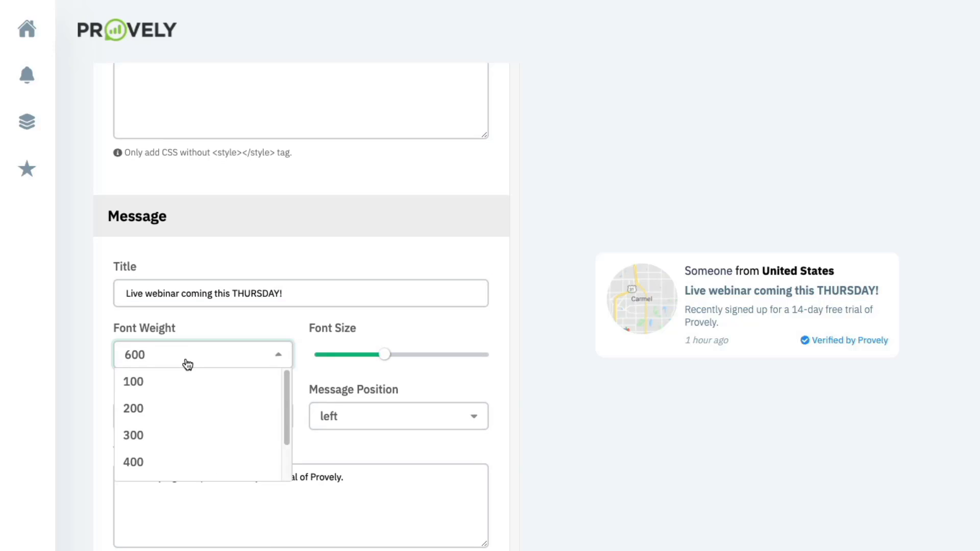
click(175, 409)
drag(384, 354, 360, 354)
- Replace the free-trial wording so the message reads 'Recently signed up for the upcoming webinar.'
scroll(207, 437, down, 2)
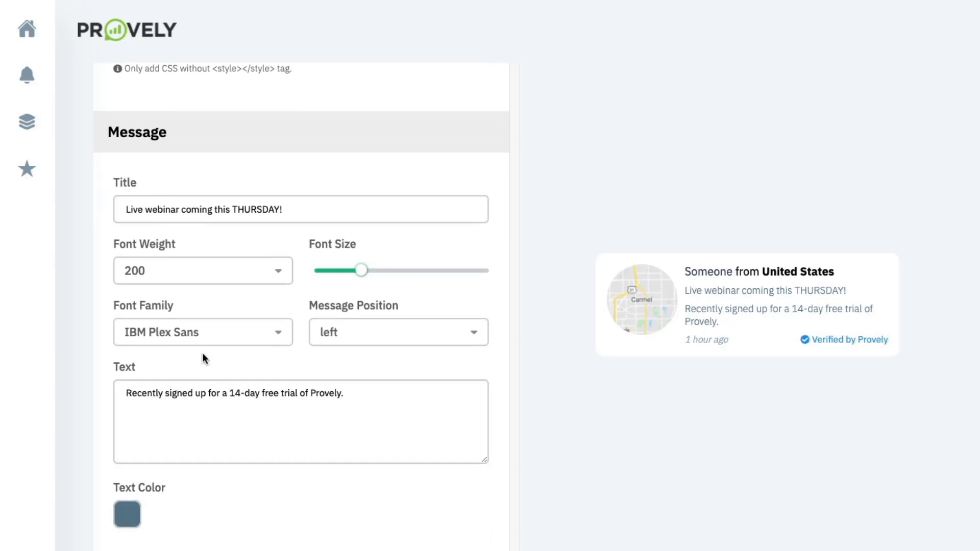
click(246, 397)
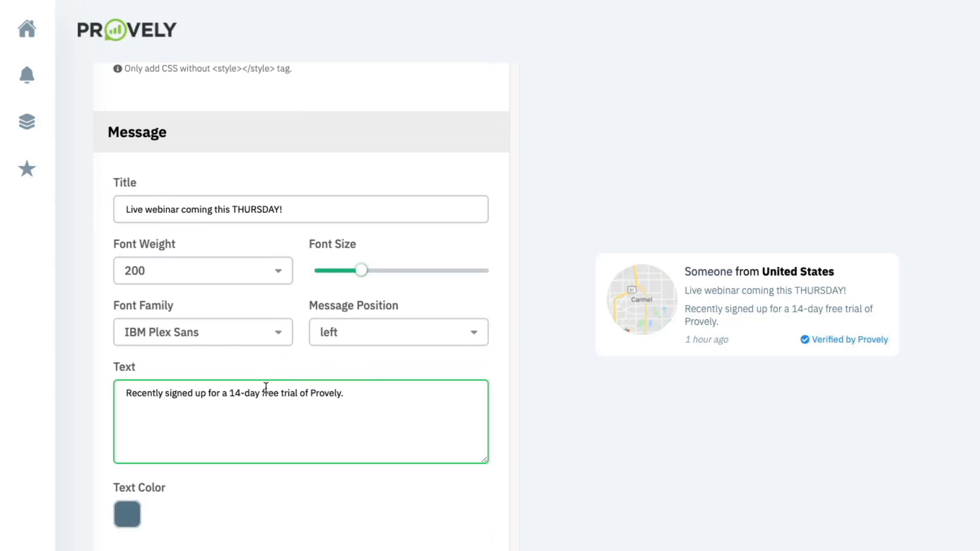
scroll(215, 390, down, 2)
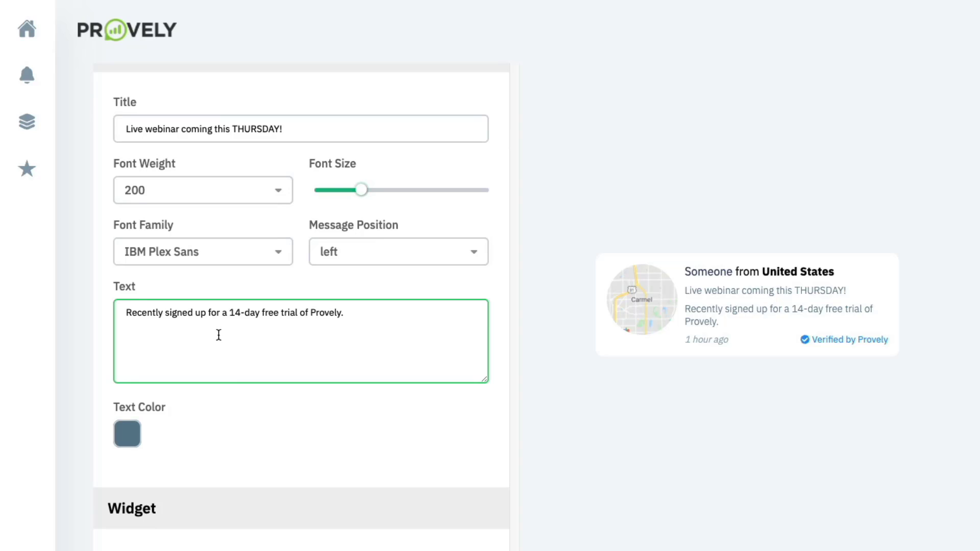
click(343, 314)
drag(343, 313, 209, 315)
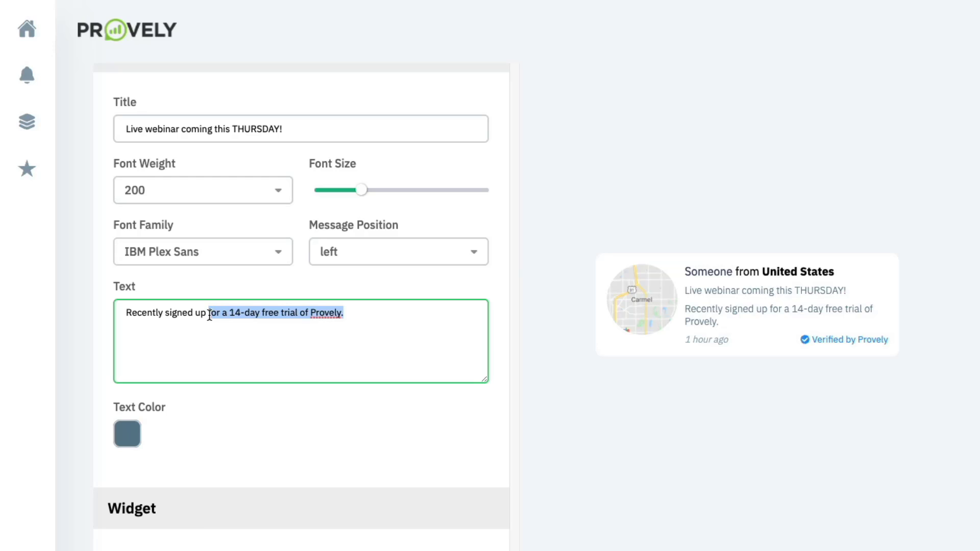
text(for the cu)
key(BackSpace)
key(BackSpace)
text(u)
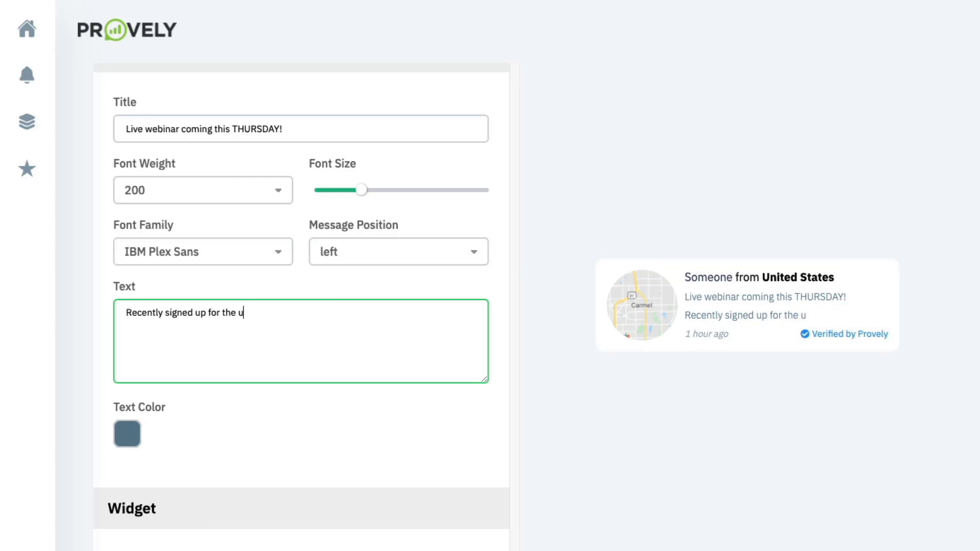
text(pcoming webinar)
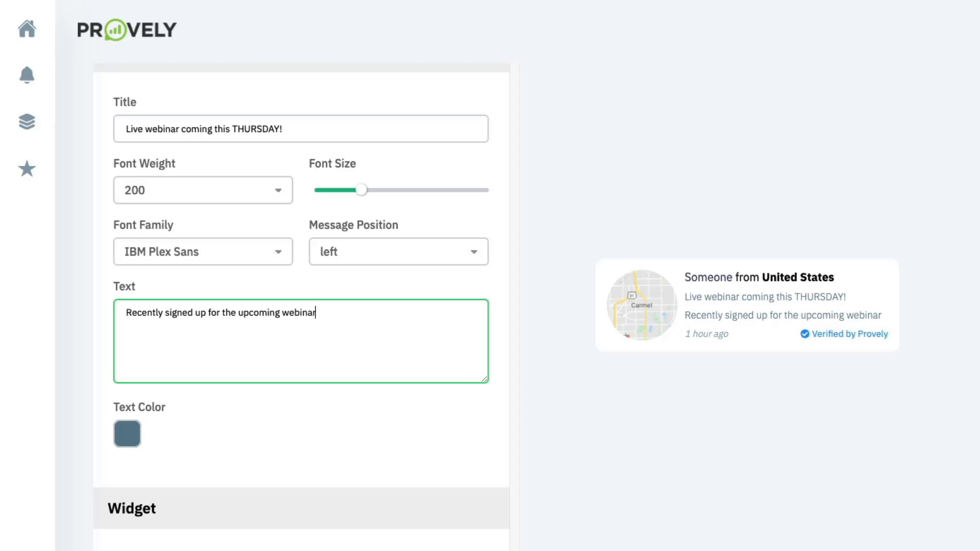
text(.)
- Make the message text dark purple (512DA7)
scroll(205, 367, down, 2)
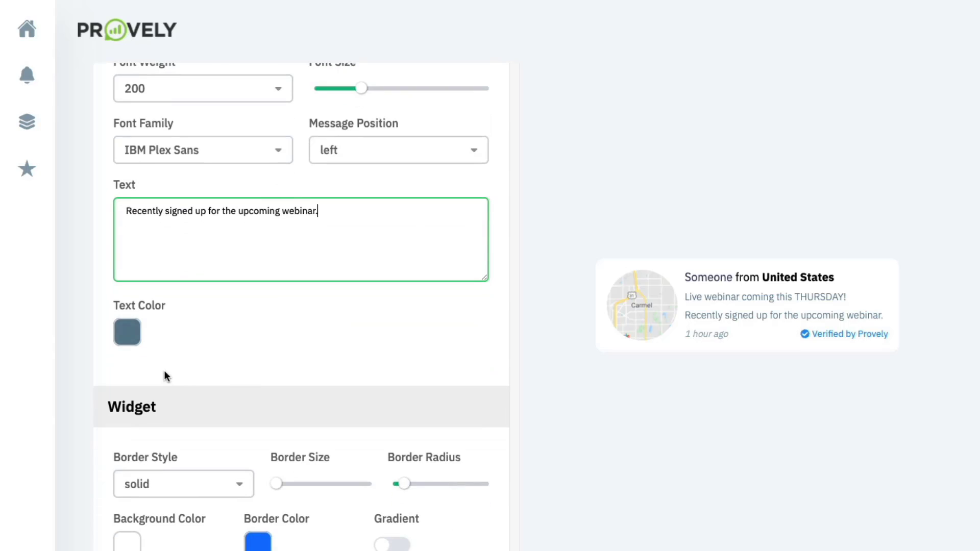
click(124, 333)
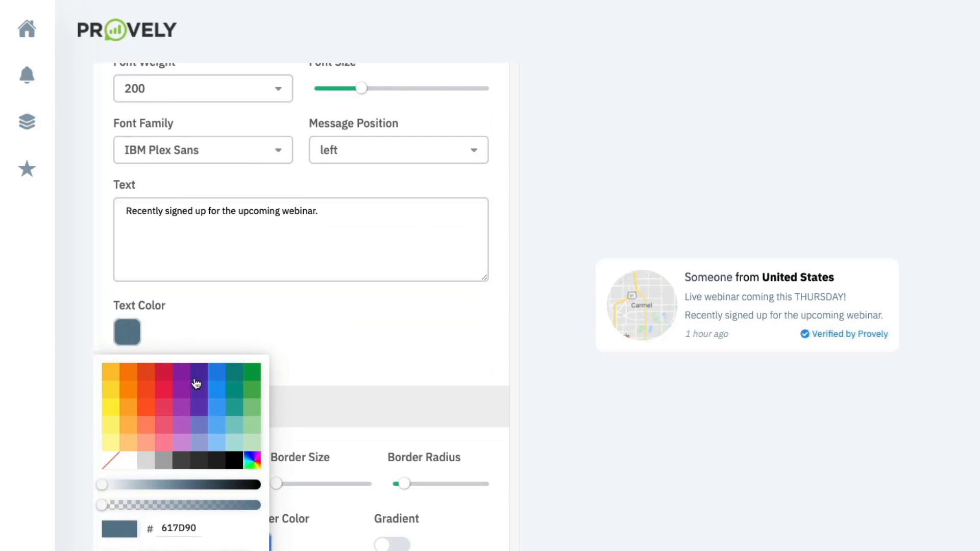
click(203, 379)
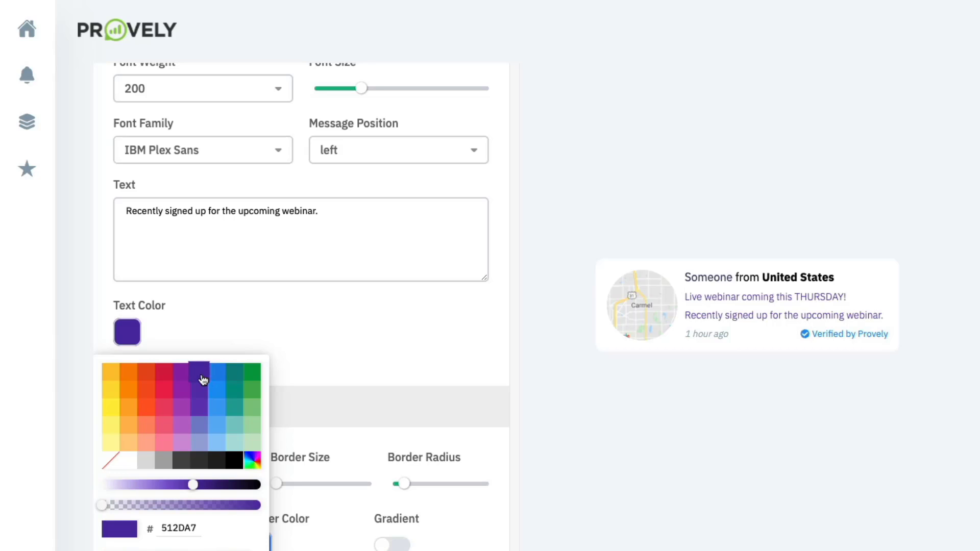
click(256, 317)
- Give the card a thin solid orange border and adjust its corner radius
scroll(256, 319, down, 4)
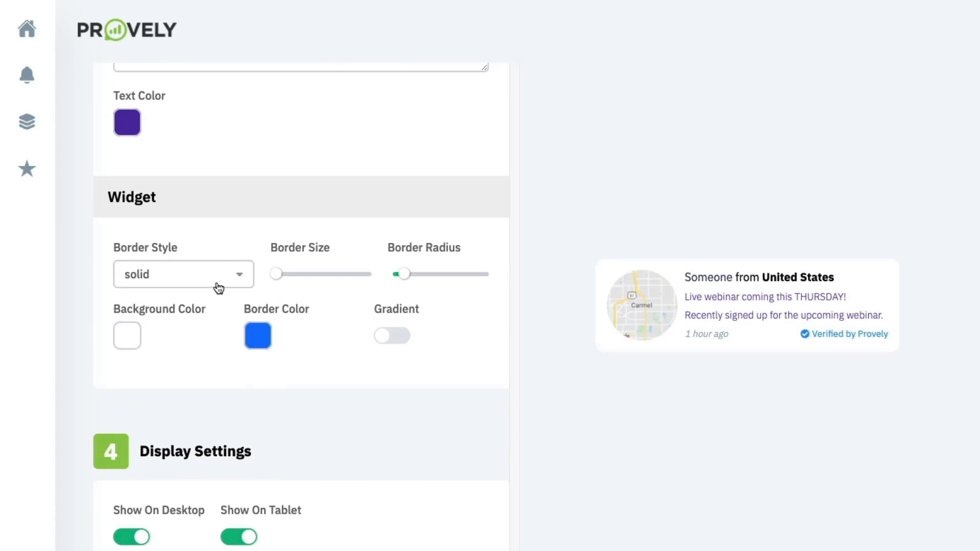
click(216, 285)
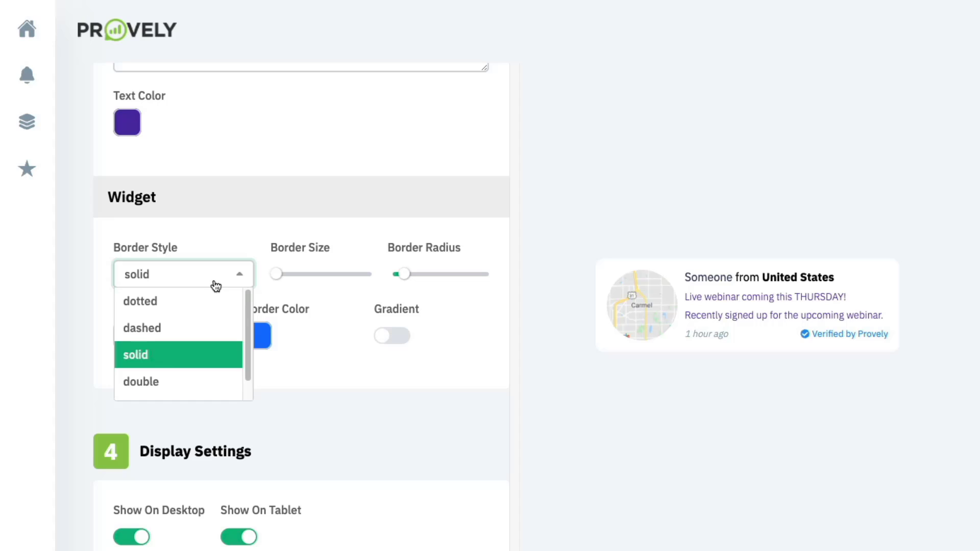
click(278, 278)
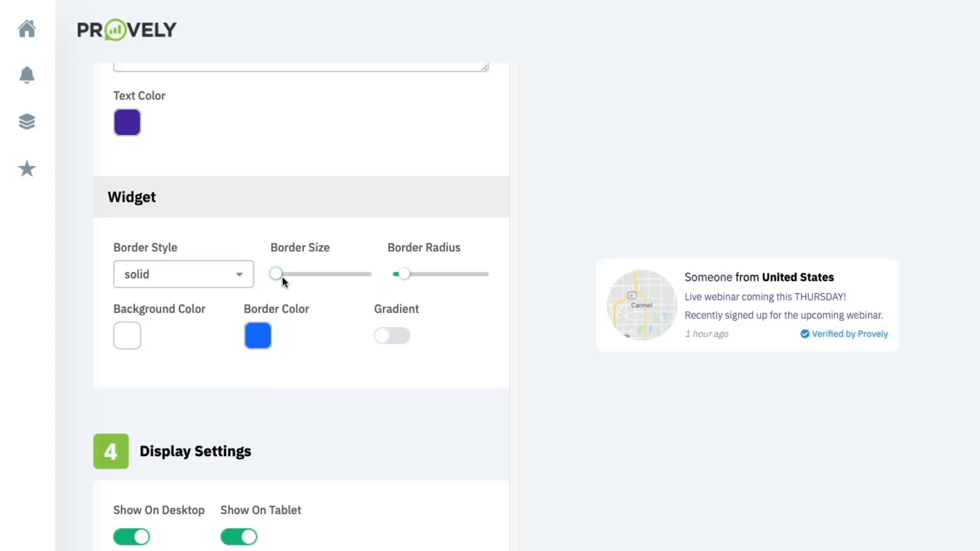
click(281, 277)
drag(278, 274, 294, 275)
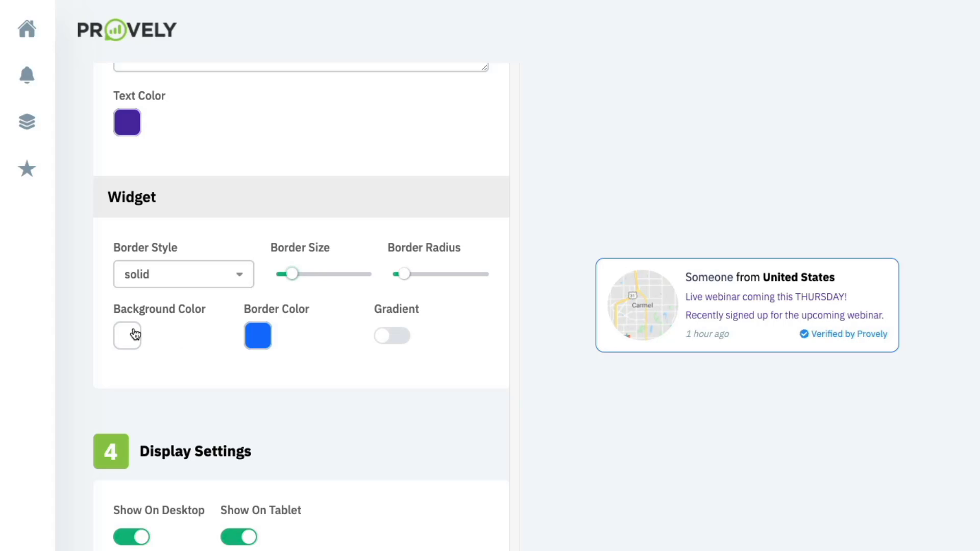
click(259, 338)
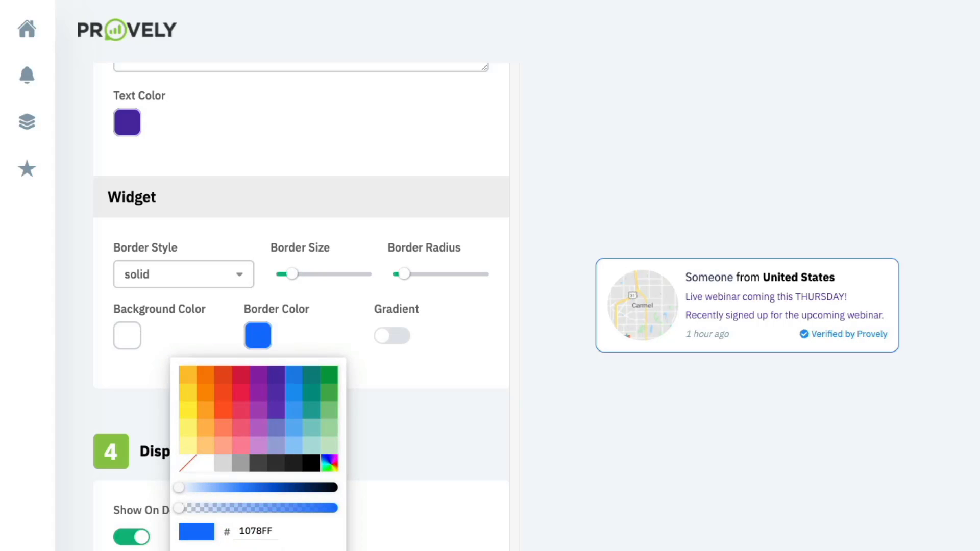
click(187, 375)
click(331, 316)
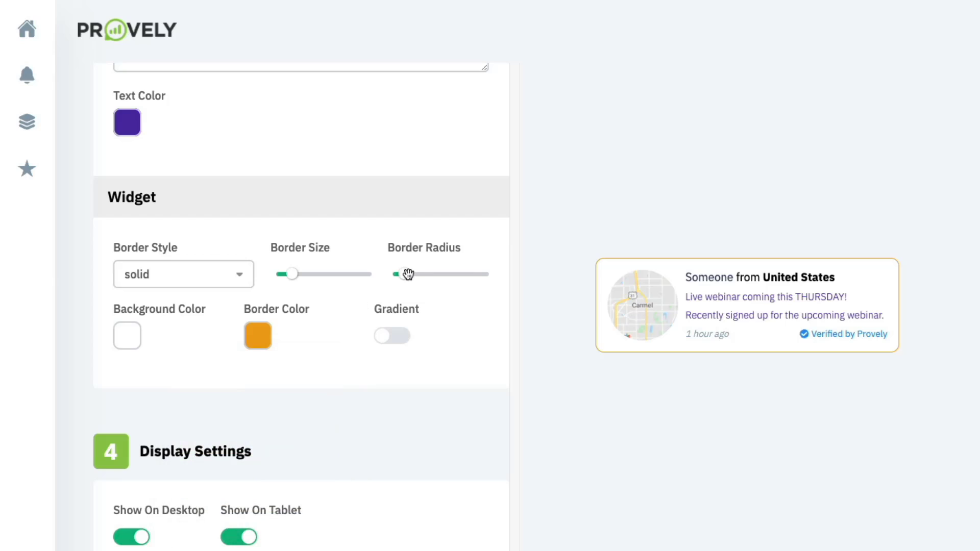
mouse_move(404, 274)
mouse_down()
mouse_move(453, 274)
mouse_move(398, 276)
mouse_up()
scroll(180, 351, down, 1)
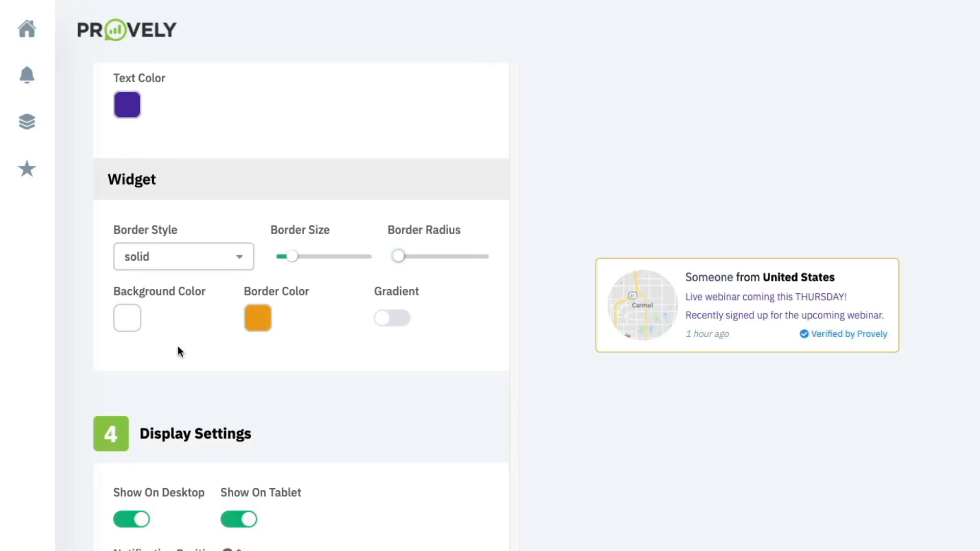
scroll(395, 312, down, 4)
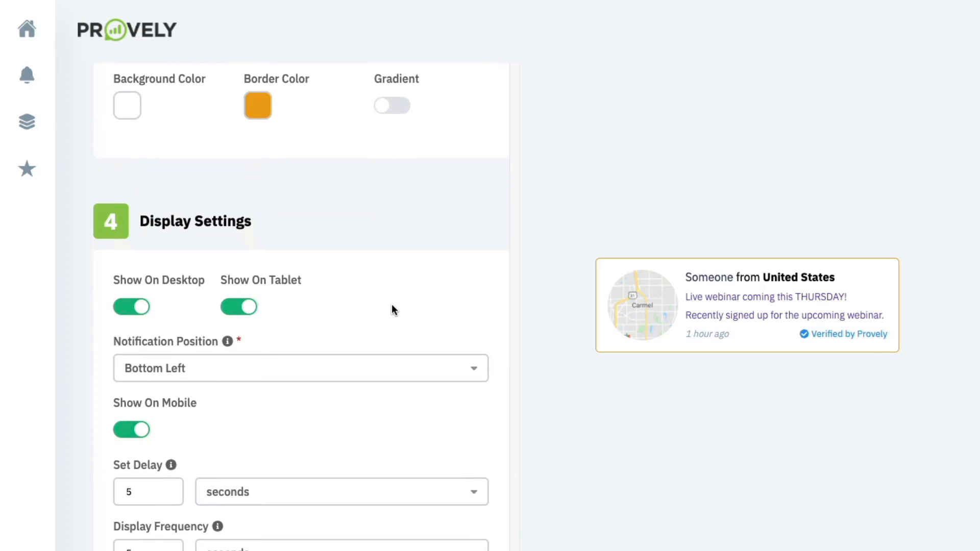
scroll(369, 313, down, 1)
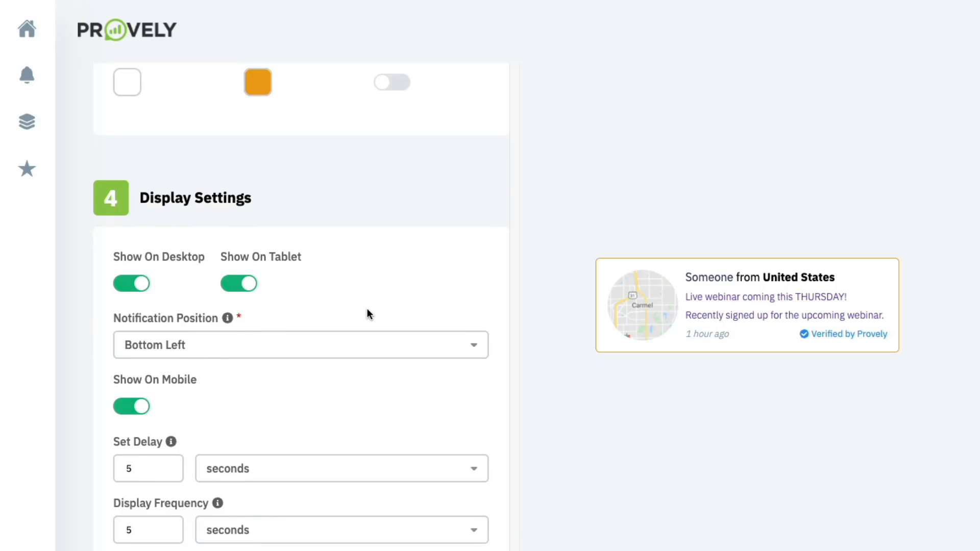
scroll(183, 290, down, 3)
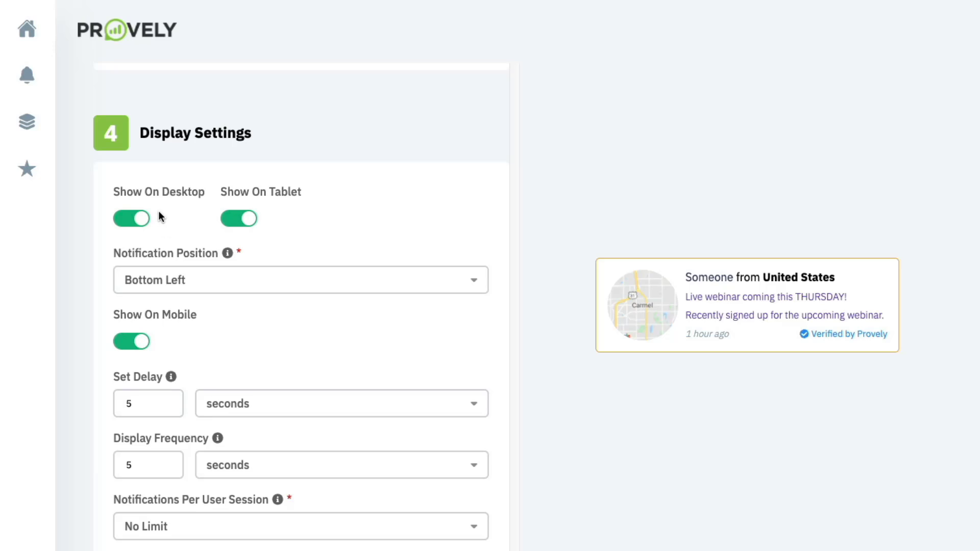
click(229, 282)
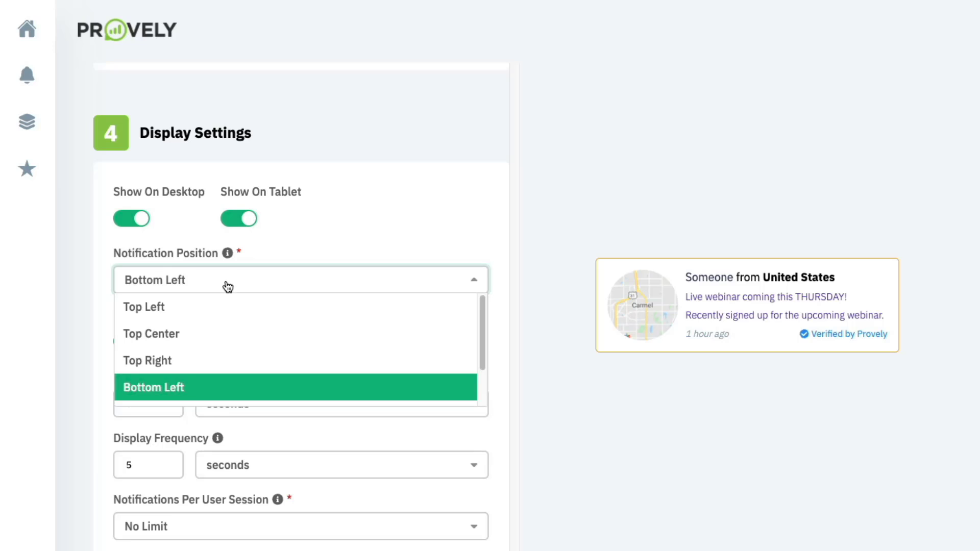
click(339, 234)
scroll(316, 291, down, 3)
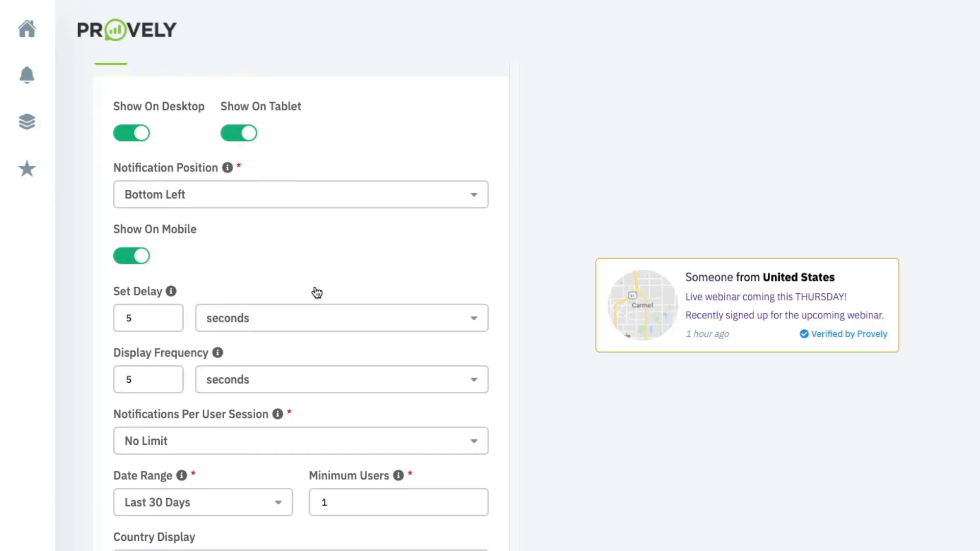
click(165, 219)
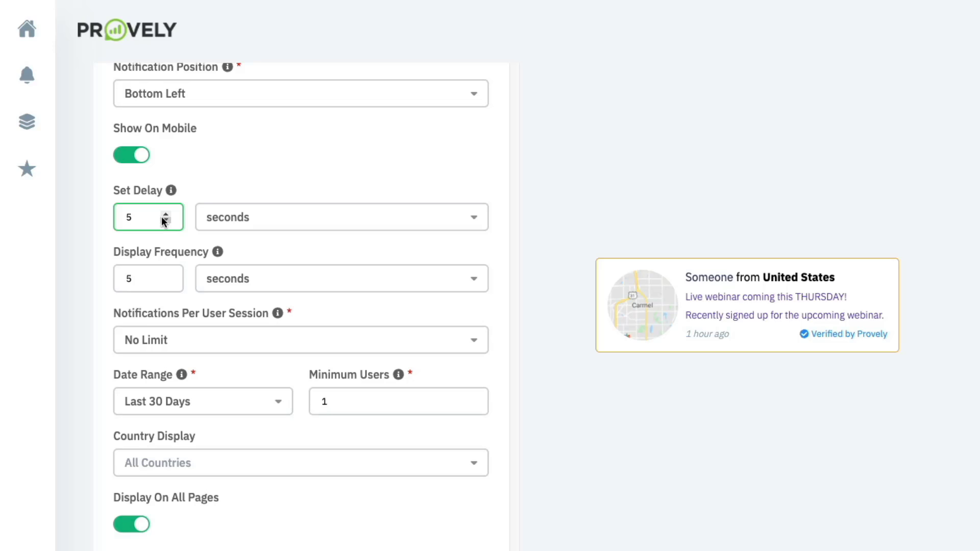
scroll(162, 218, down, 1)
scroll(160, 225, down, 2)
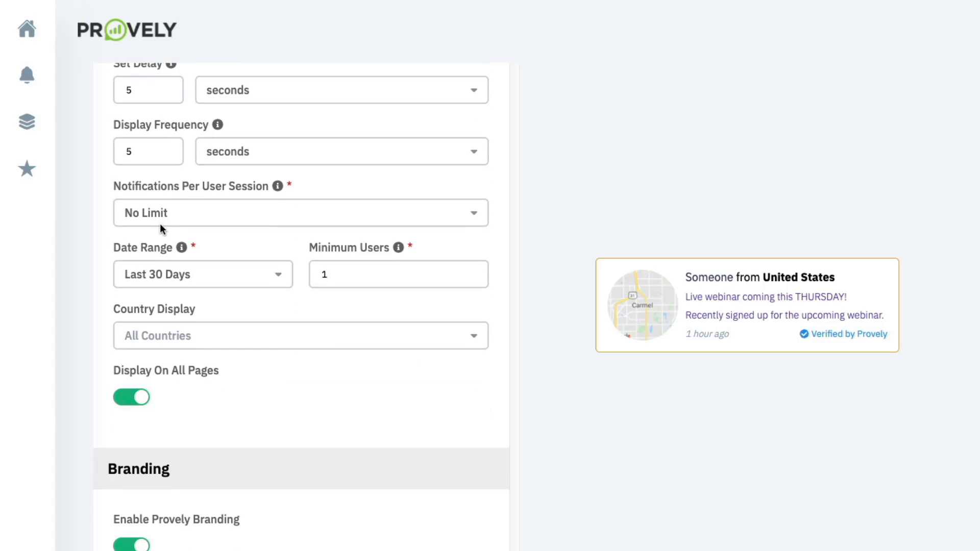
scroll(162, 228, up, 1)
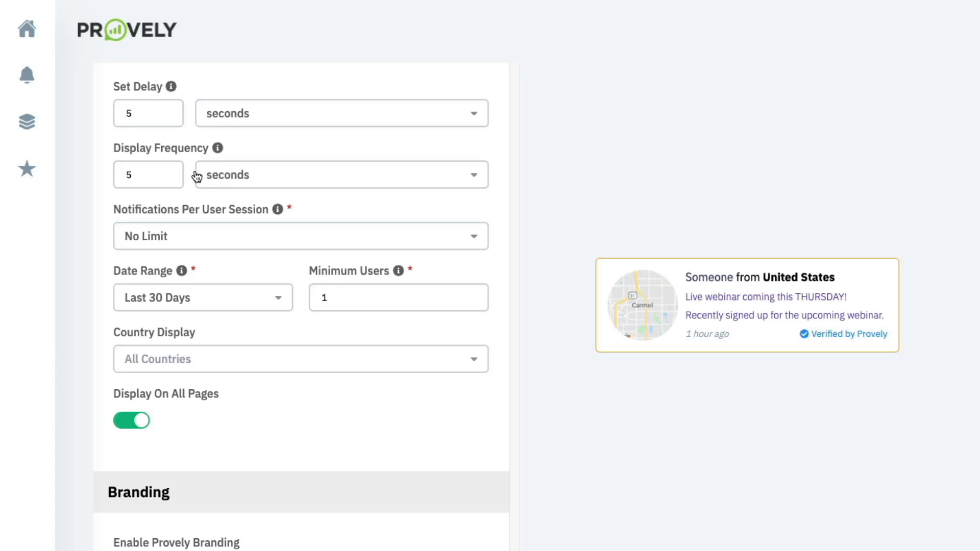
scroll(186, 203, down, 2)
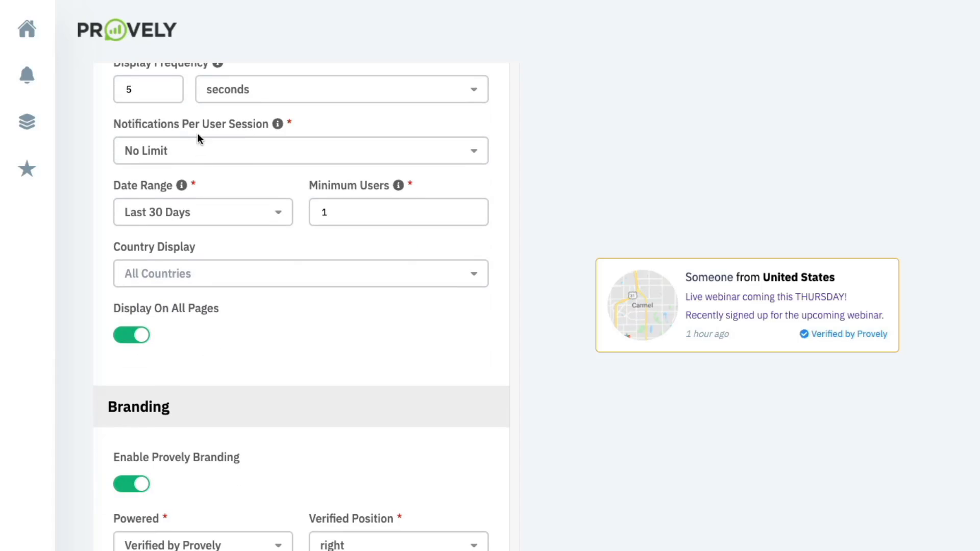
- Keep No Limit per session and Last 30 Days, and set minimum users to 1
click(232, 148)
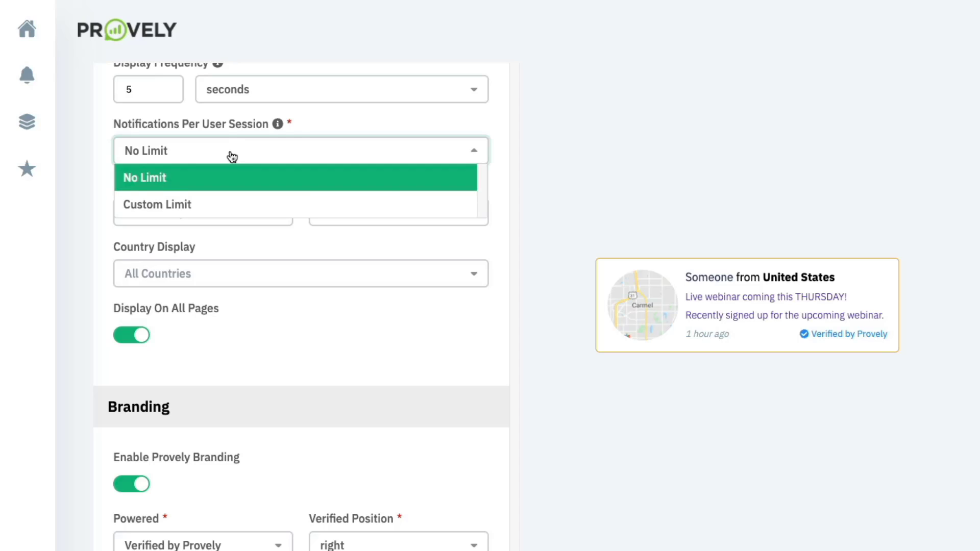
click(310, 126)
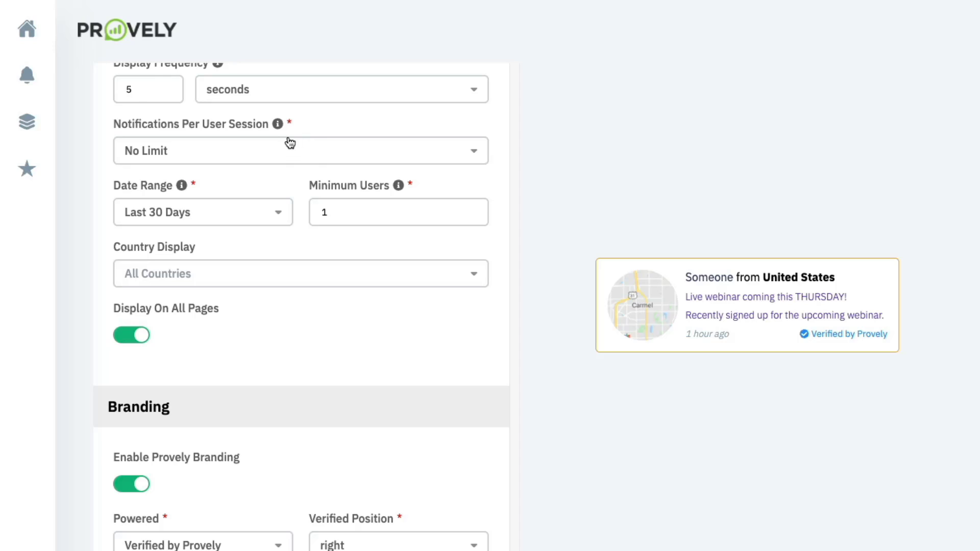
scroll(244, 212, down, 1)
scroll(244, 212, down, 1)
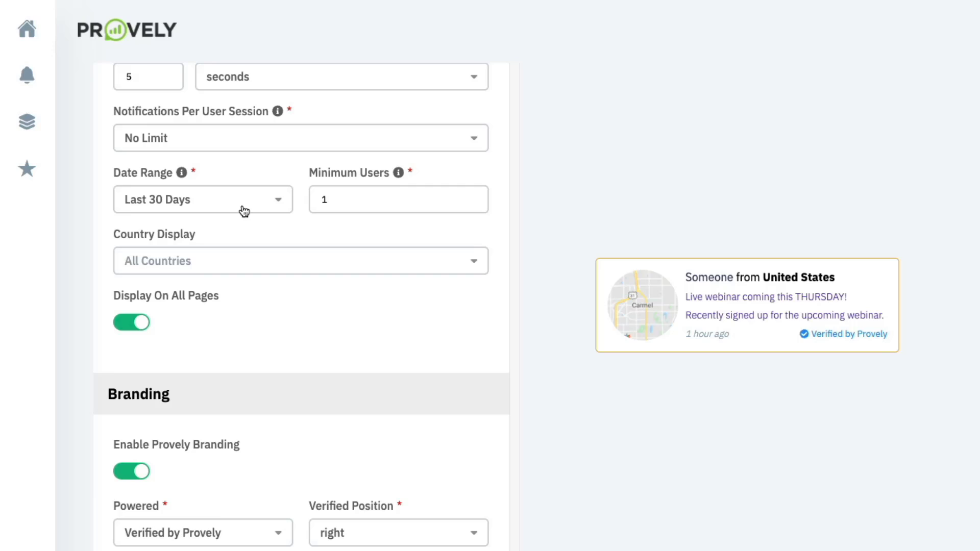
click(243, 209)
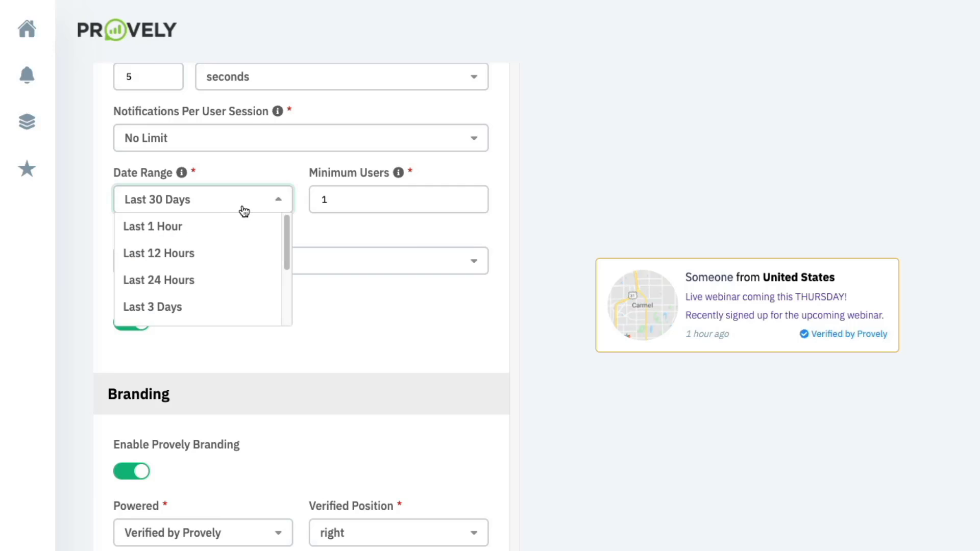
click(308, 179)
click(337, 197)
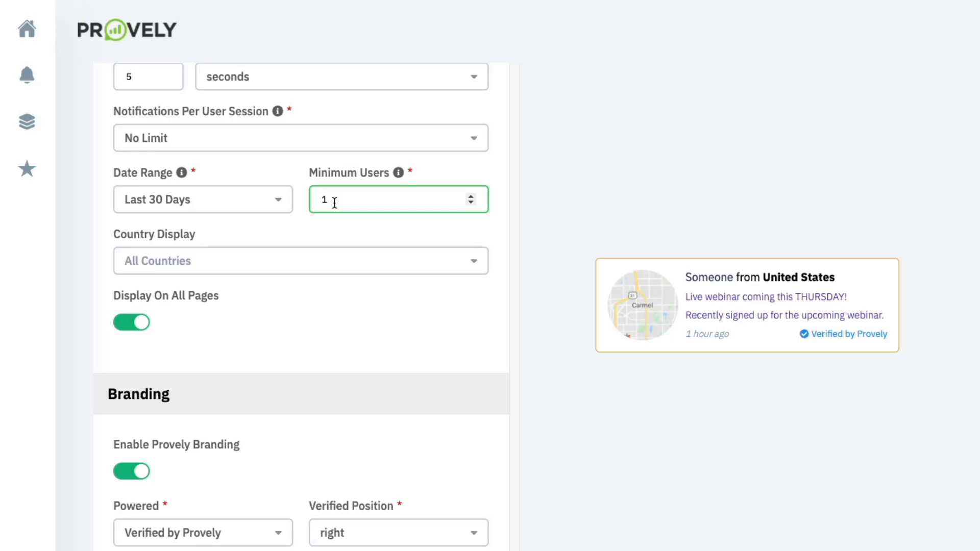
- Keep 'Verified by Provely' as the branding label, positioned on the right
scroll(275, 233, down, 1)
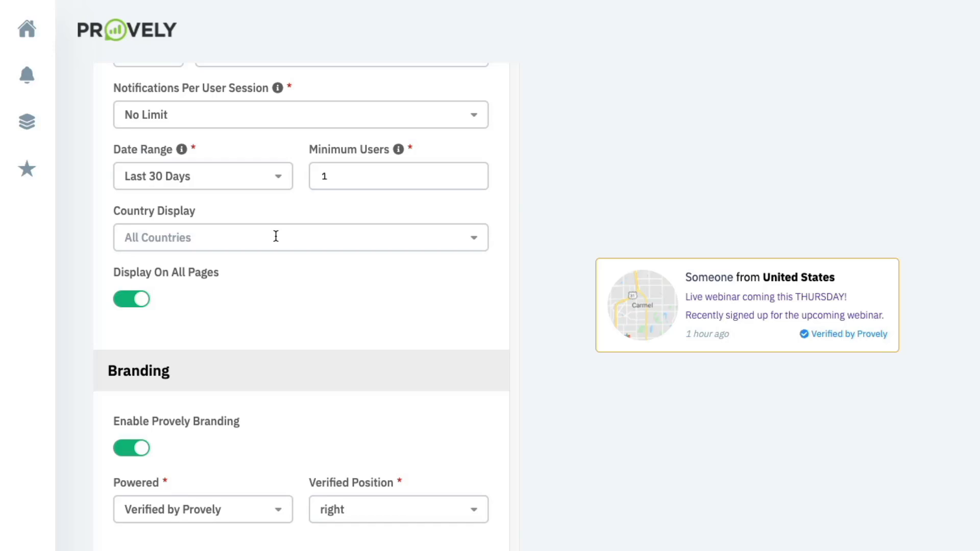
scroll(236, 270, down, 1)
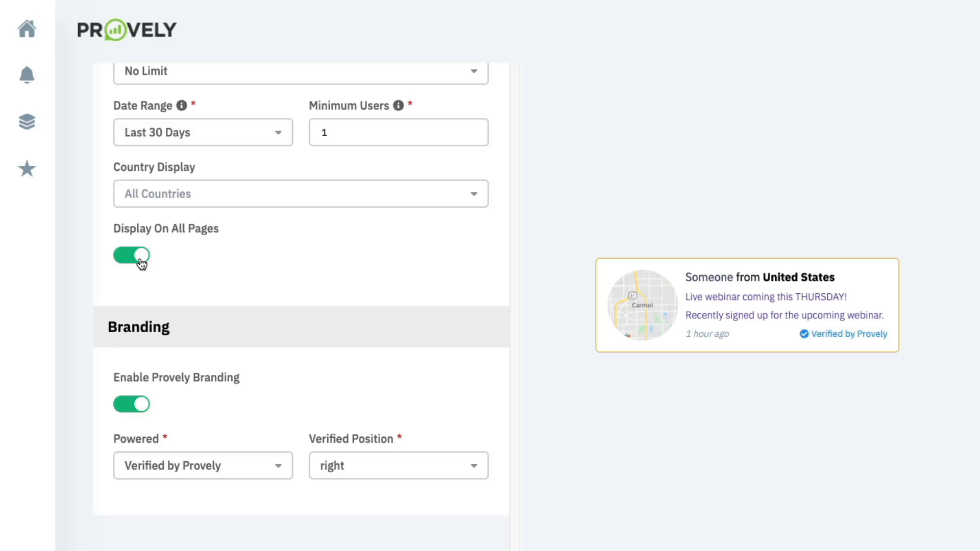
scroll(142, 263, down, 4)
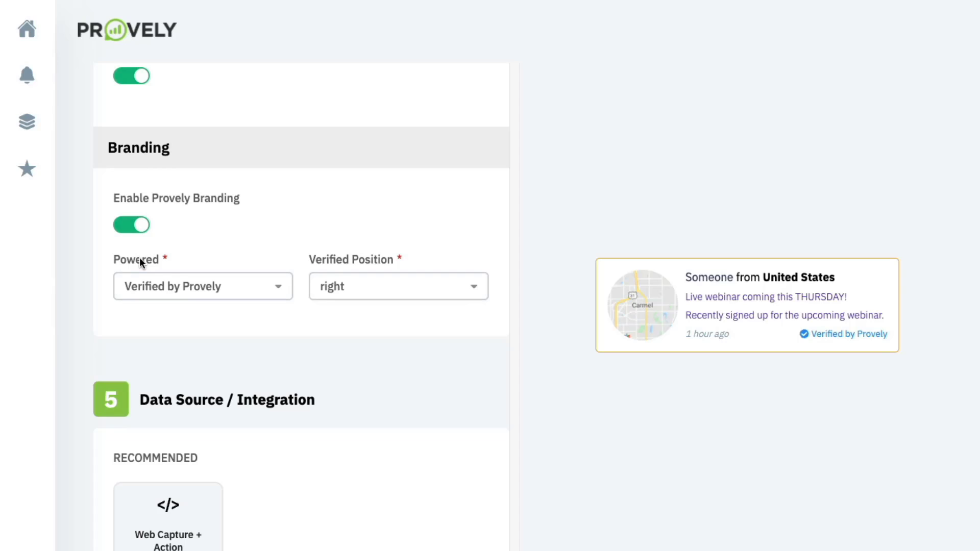
click(180, 300)
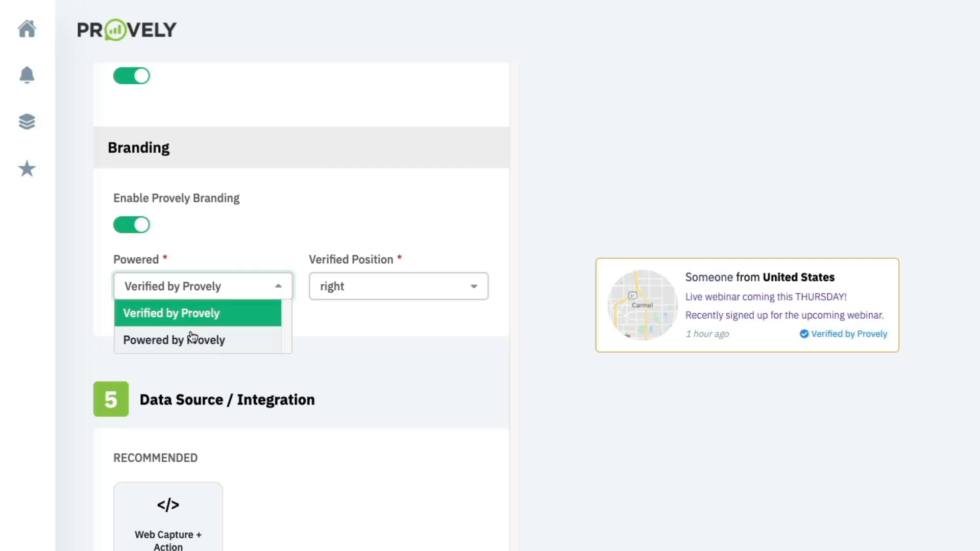
click(230, 252)
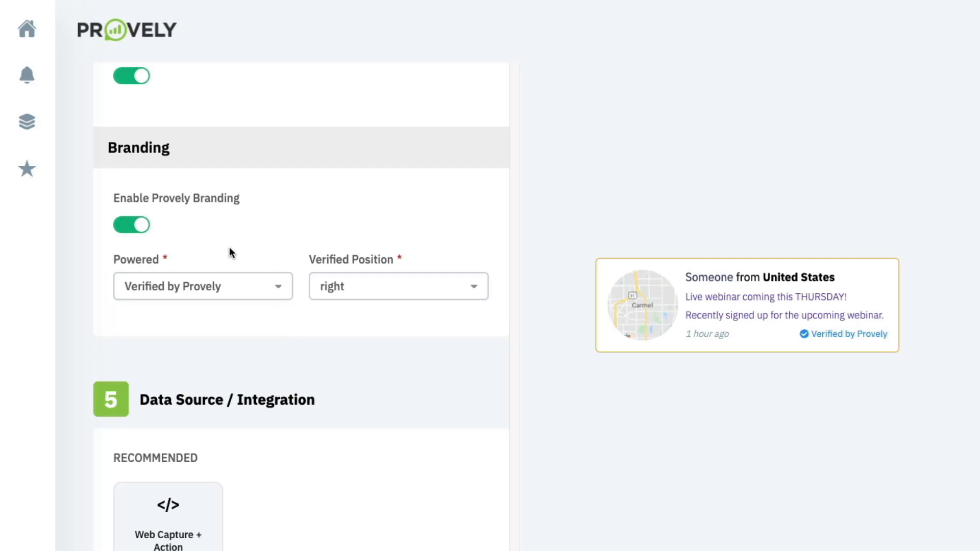
scroll(229, 247, down, 5)
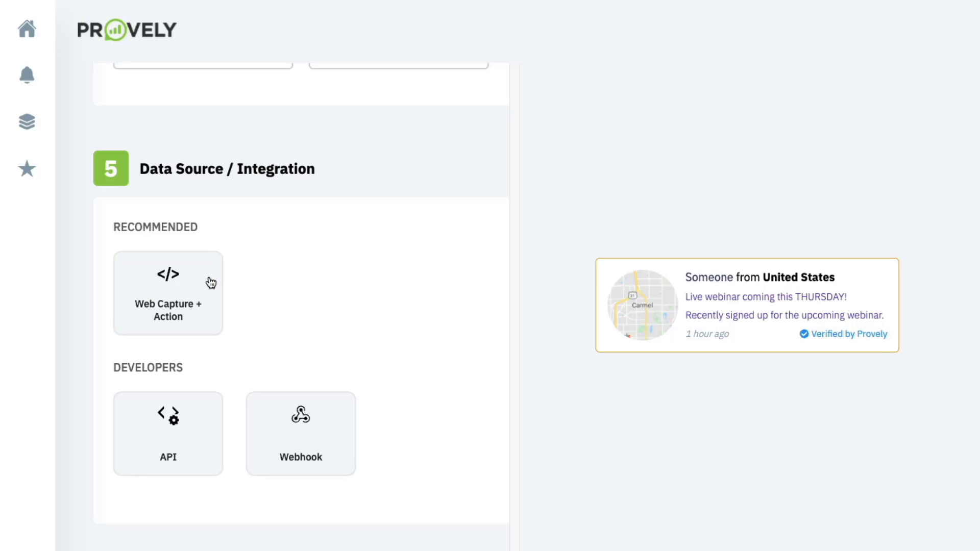
- Try Web Capture + Action, then switch the data source to API to reveal its REST URL
click(211, 284)
scroll(210, 280, down, 3)
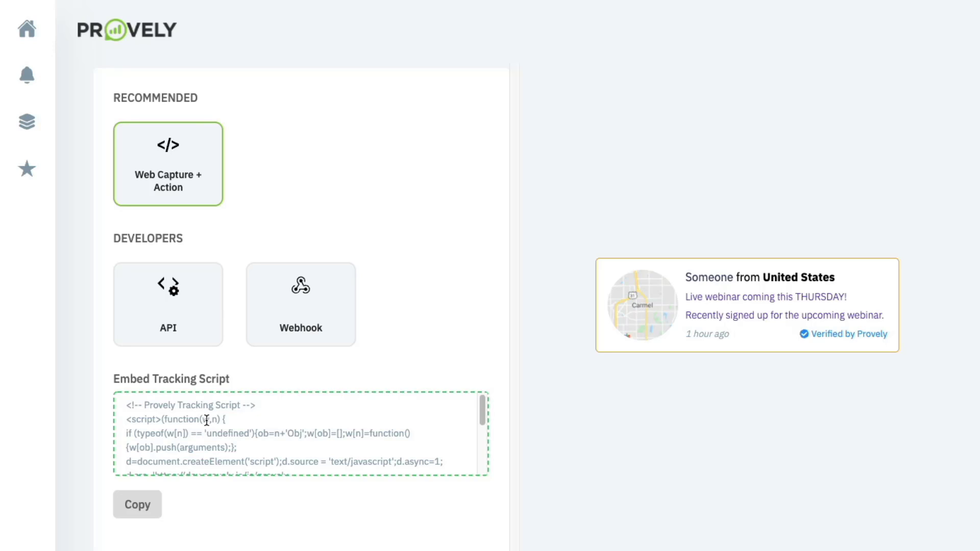
click(168, 328)
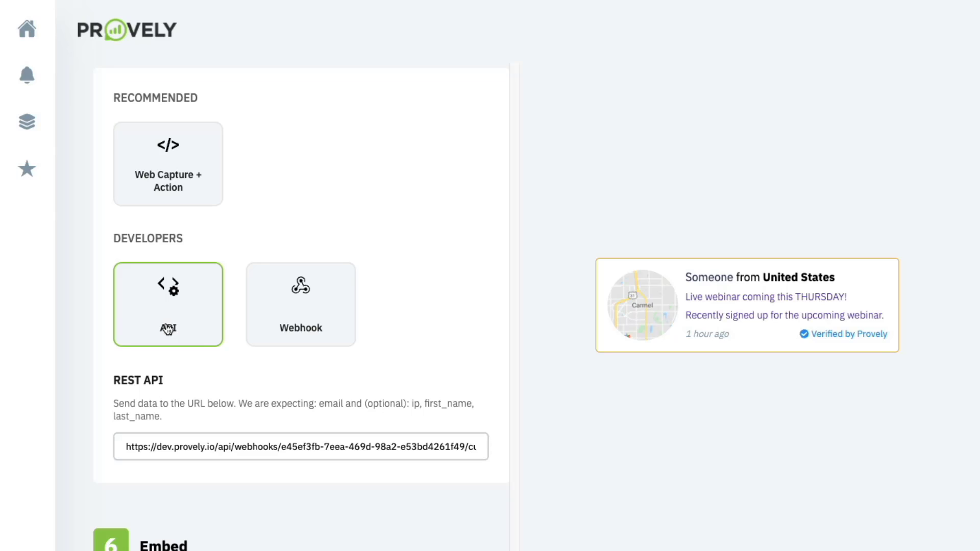
- Try the Webhook source and saving, then return to Web Capture + Action to show both scripts
click(305, 305)
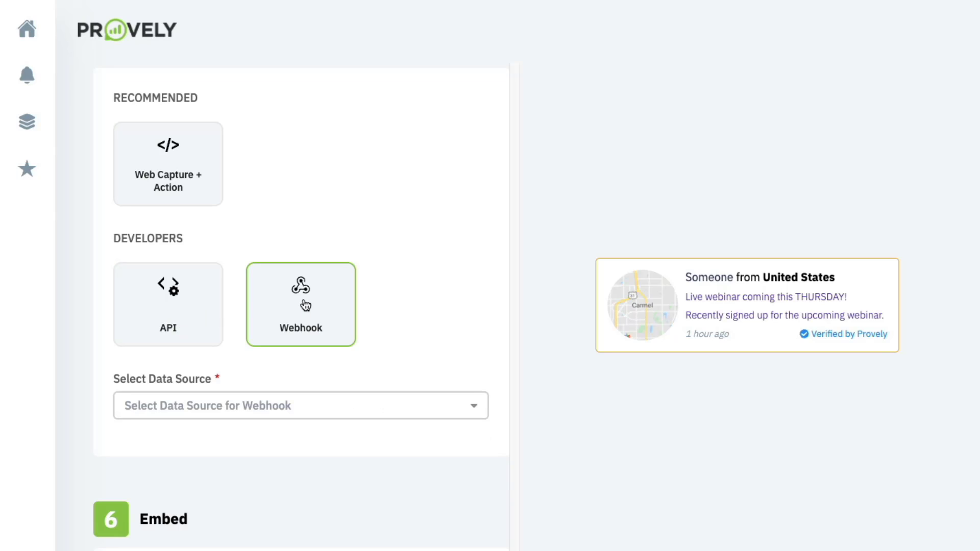
click(276, 407)
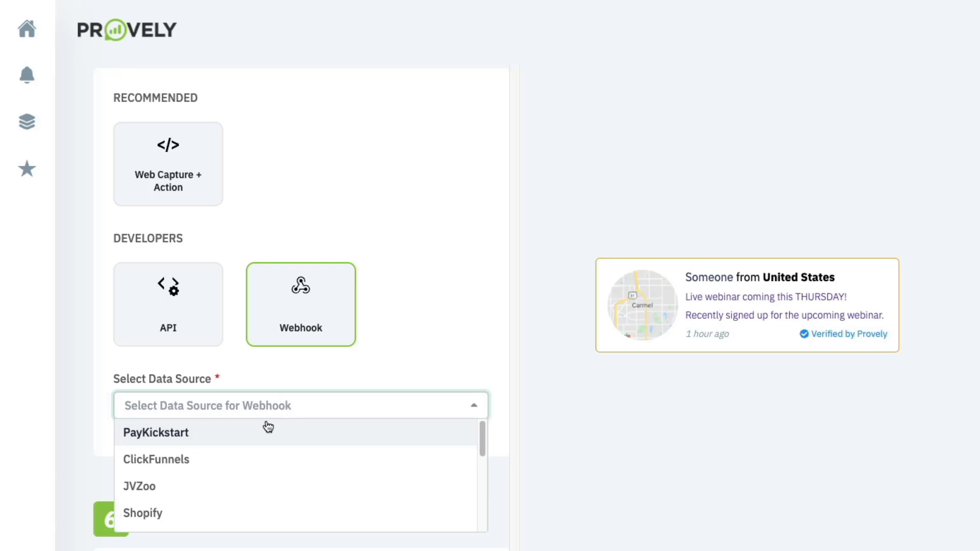
click(311, 358)
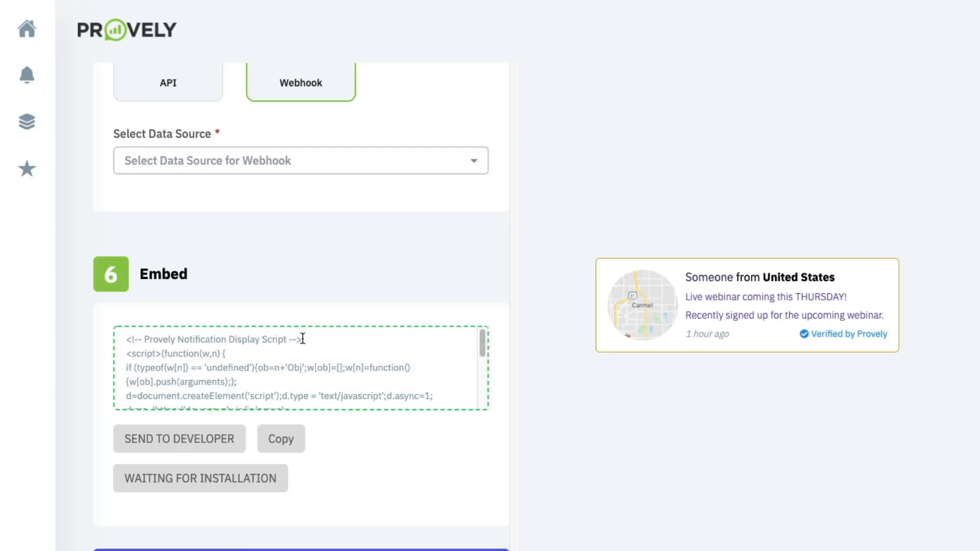
click(371, 549)
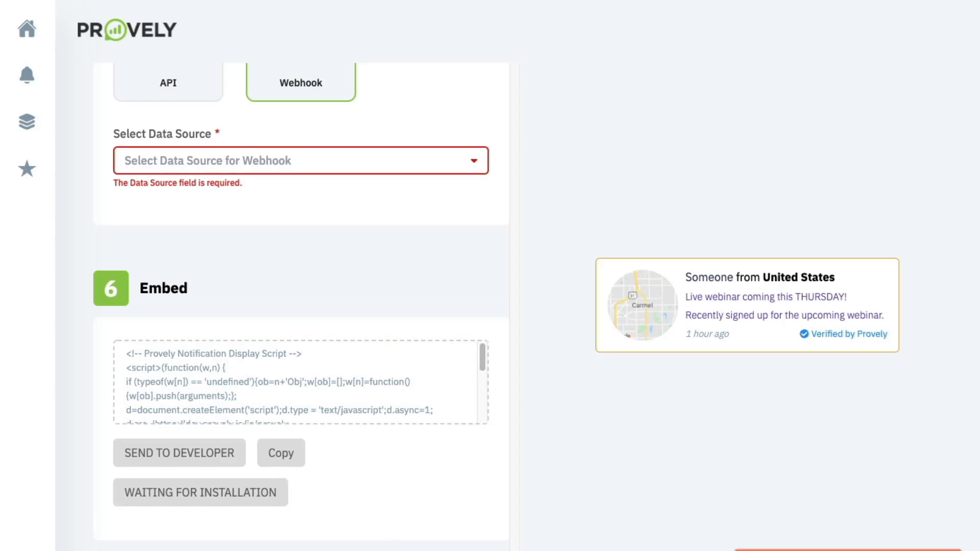
scroll(301, 141, up, 3)
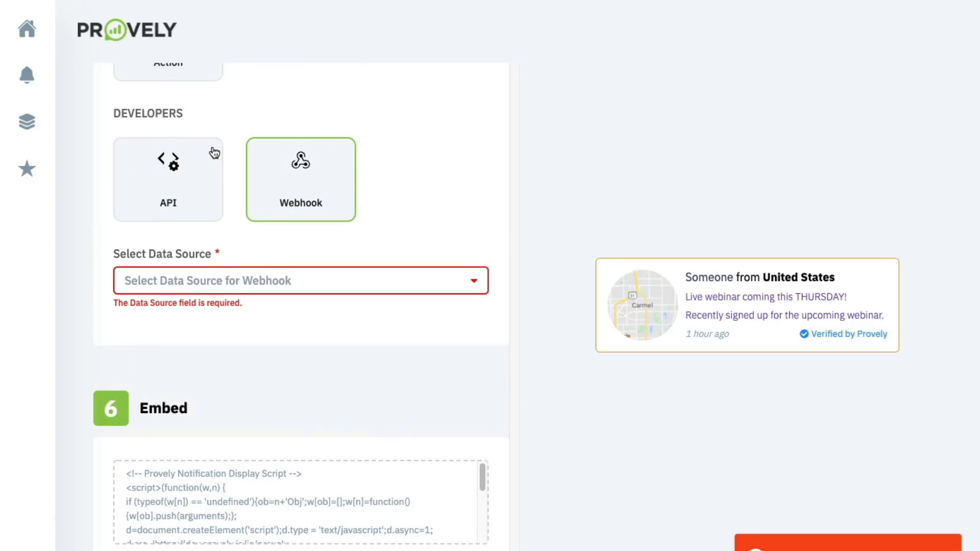
click(195, 102)
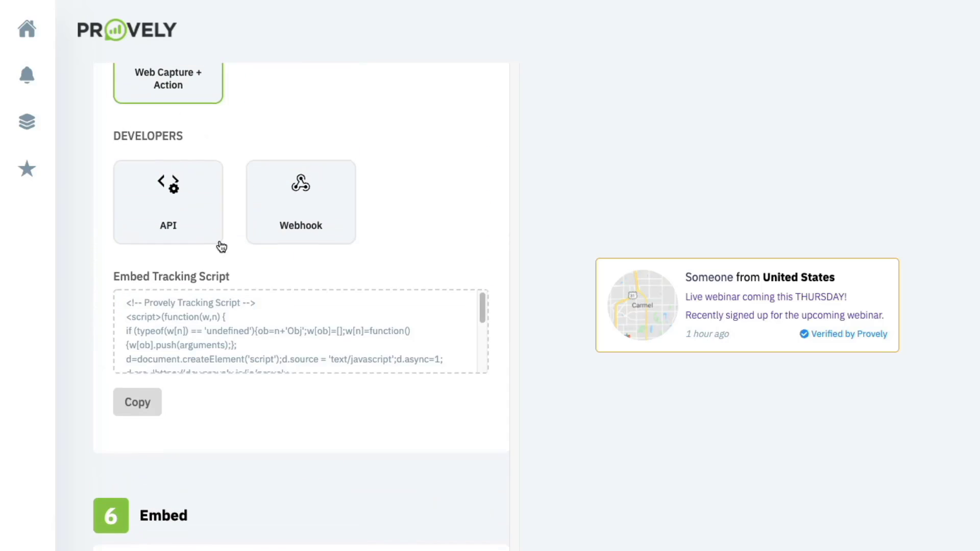
scroll(245, 358, down, 5)
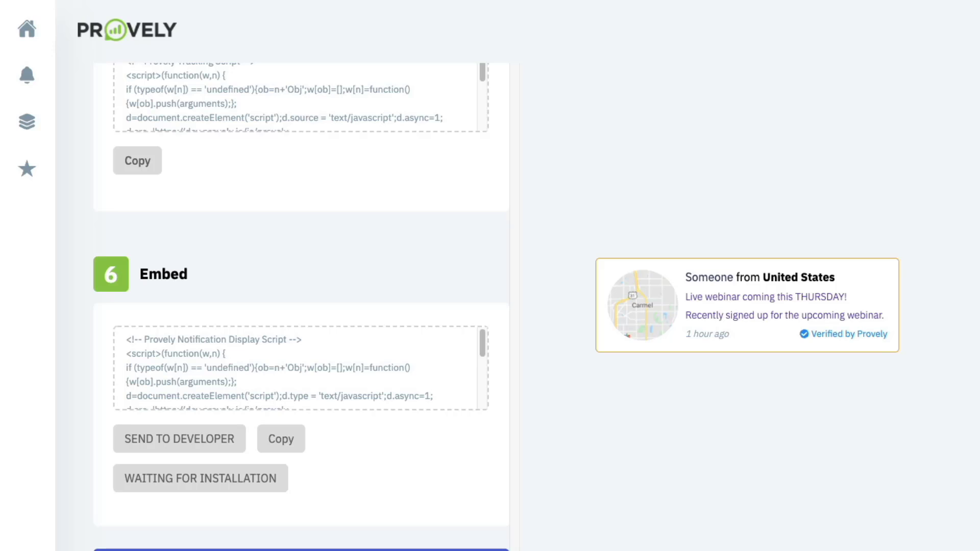
- Save the Provely notification and create an HFCM snippet named 'Webinar Reg Provely'
click(301, 550)
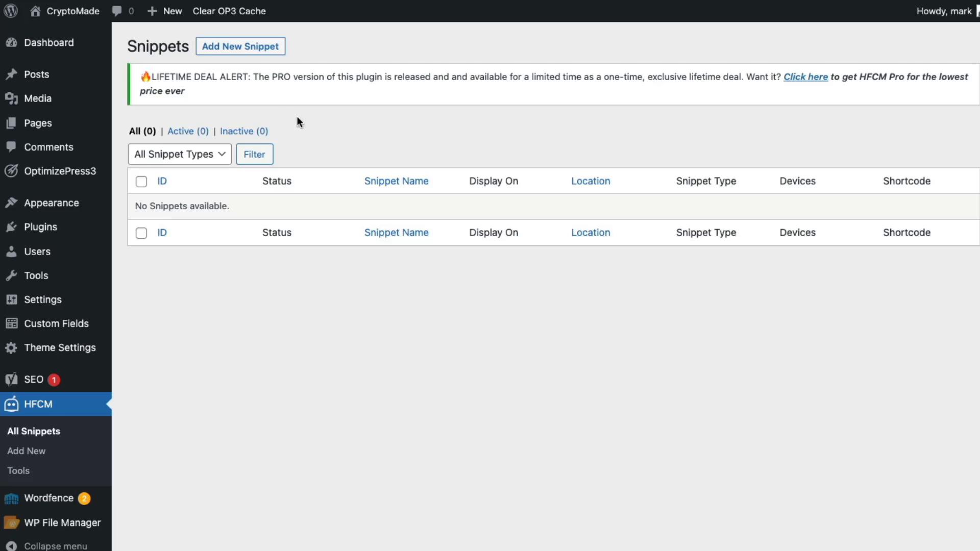
click(262, 48)
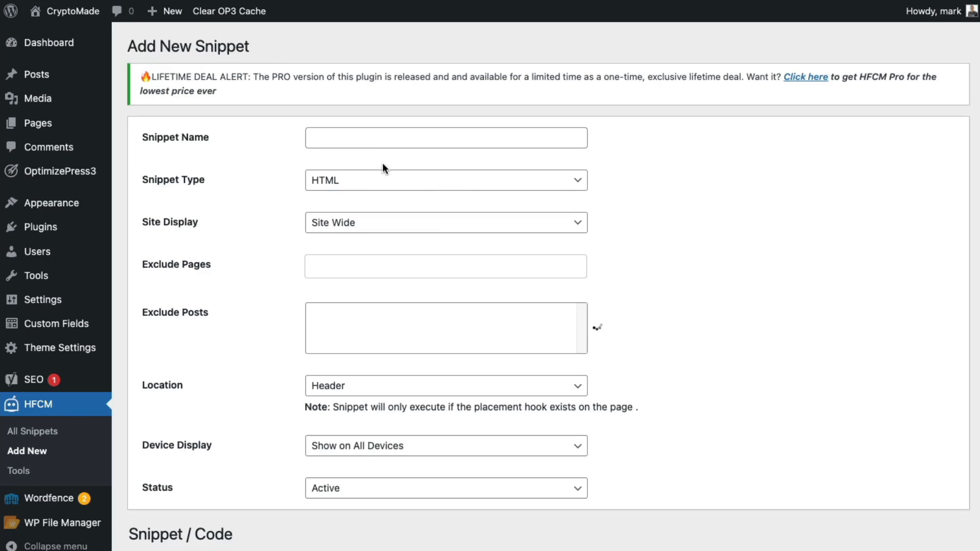
click(357, 138)
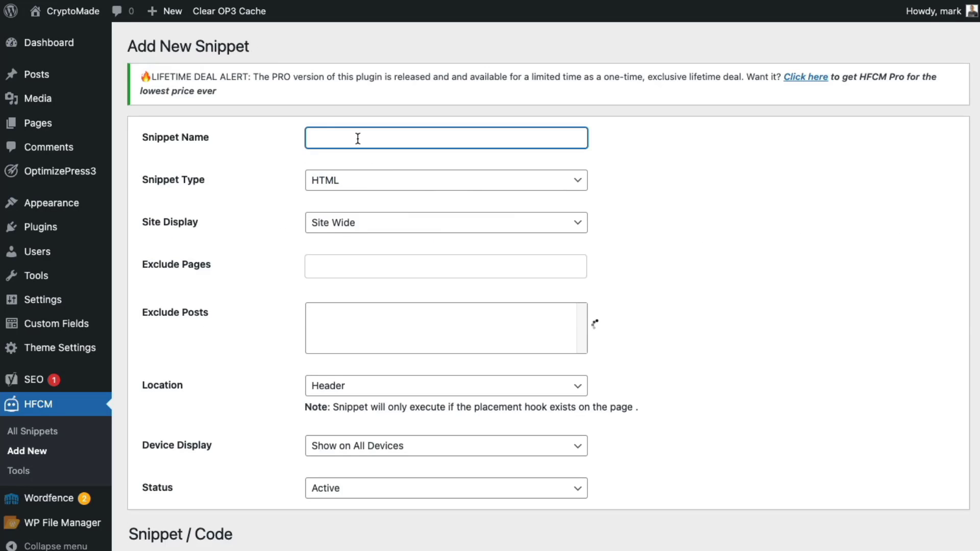
text(Webinar Reg Provely)
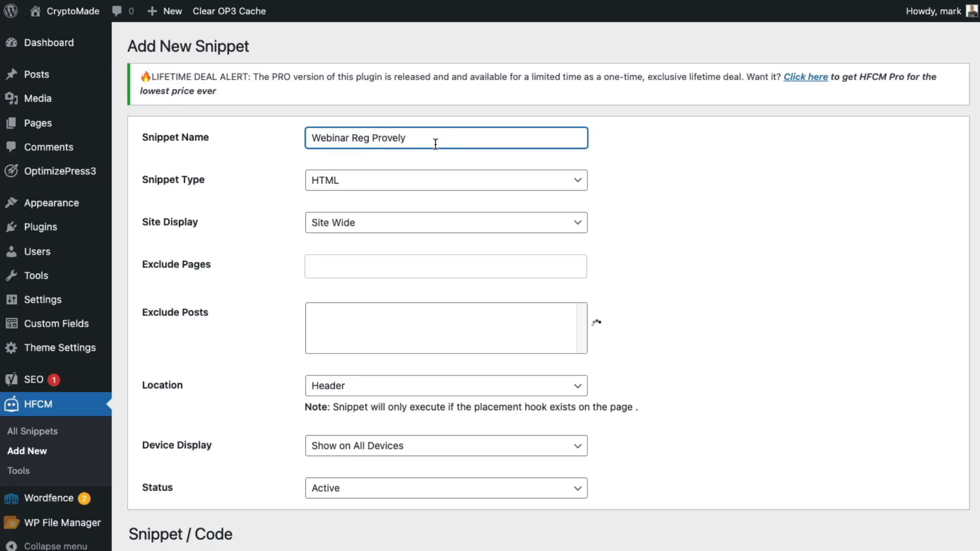
- Make the snippet Javascript type, displayed only on the Home page
click(416, 180)
click(397, 212)
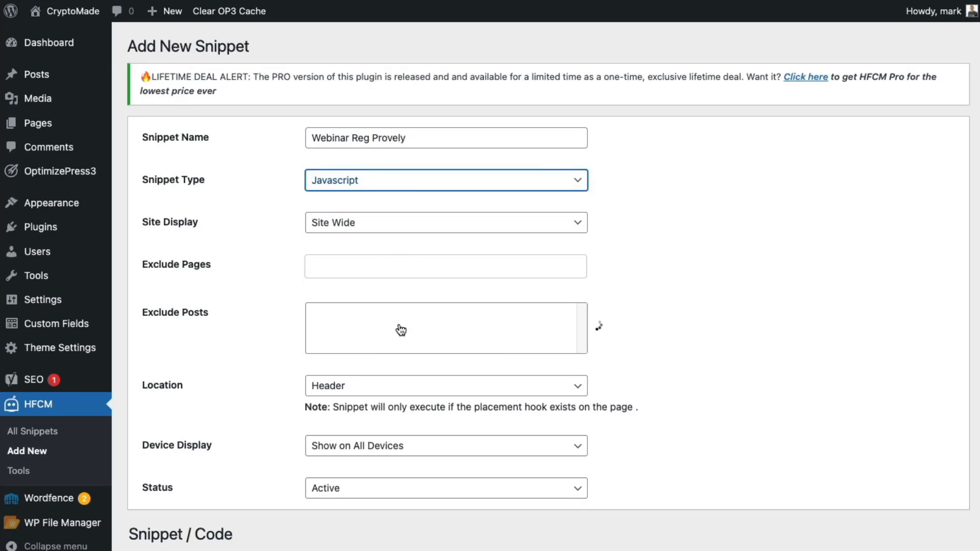
click(356, 227)
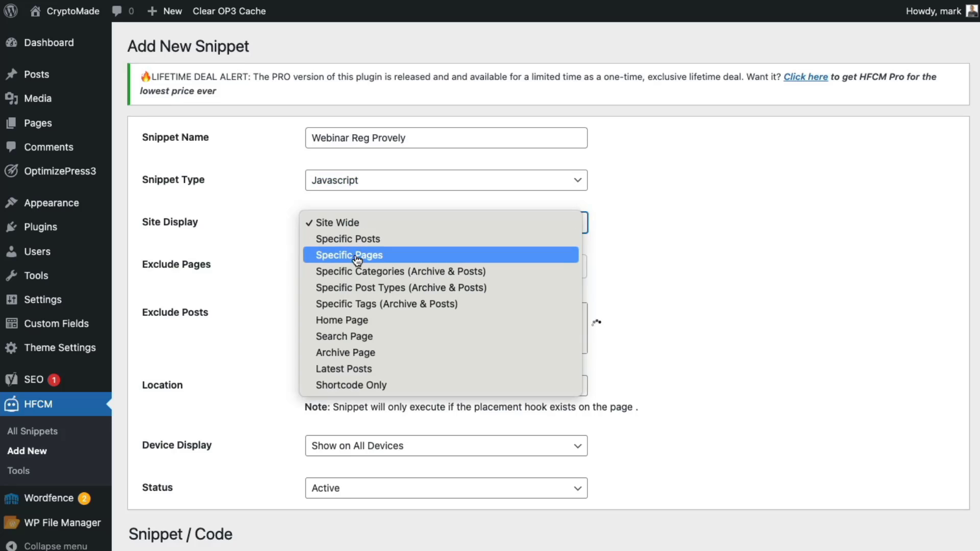
click(357, 258)
click(357, 268)
click(361, 293)
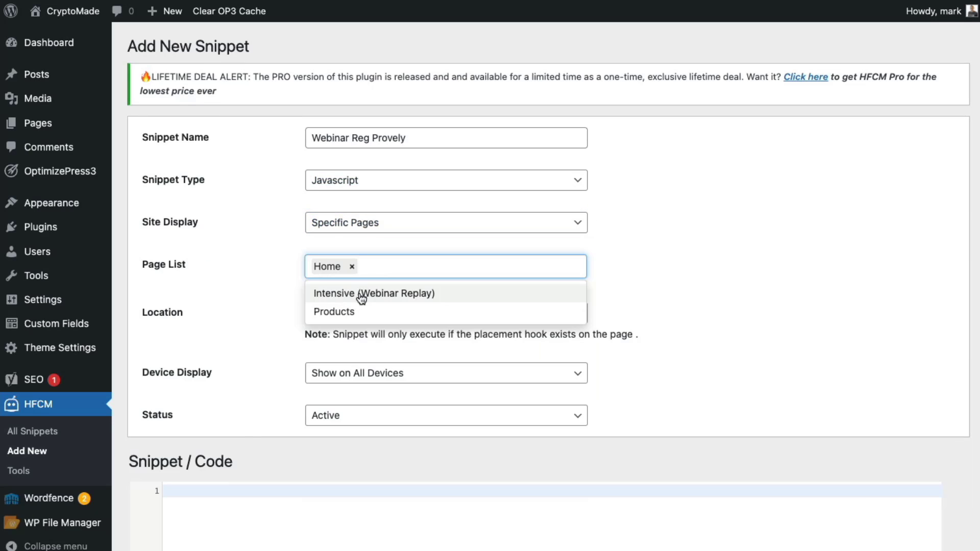
click(361, 536)
- Paste the Provely tracking script and the notification display script into the snippet code
text(<!-- Provely Tracking Script --> <script>(function(w,n) { if (typeof(w[n]) == 'undefined'){ob=n+'Obj';w[ob]=[];w[n]=function(){w[ob].push(arguments);}; d=document.createElement('script');d.source = 'text/javascript';d.async=1; d.src='https://dev.provely.io/js/provely-widget.js';x=document.getElementsByTagName('script')[0];x.parentNode.insertBefore(d,x);} })(window, 'provelys', ''); provelys('config', 'baseUrl', 'https://dev.provely.io'); provelys('track', 'uuid', 'e45ef3fb-7eea-469d-98a2-e53bd4261f49'); </script> <!-- Provely Tracking Script -->)
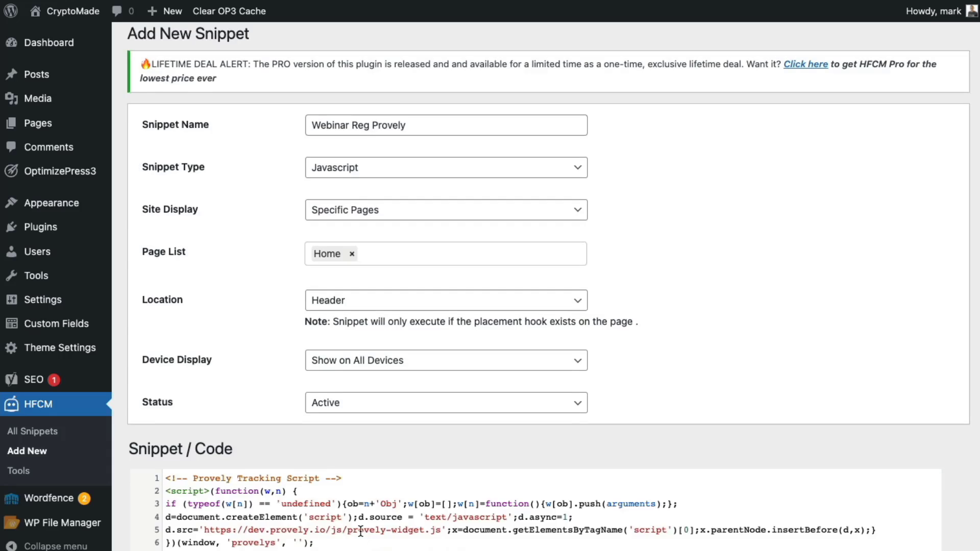
scroll(359, 510, down, 5)
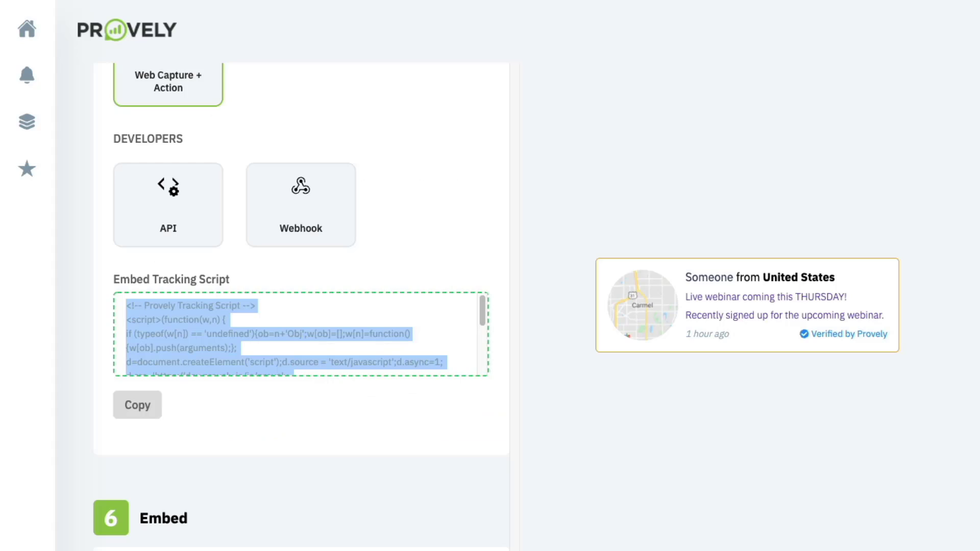
scroll(356, 212, down, 5)
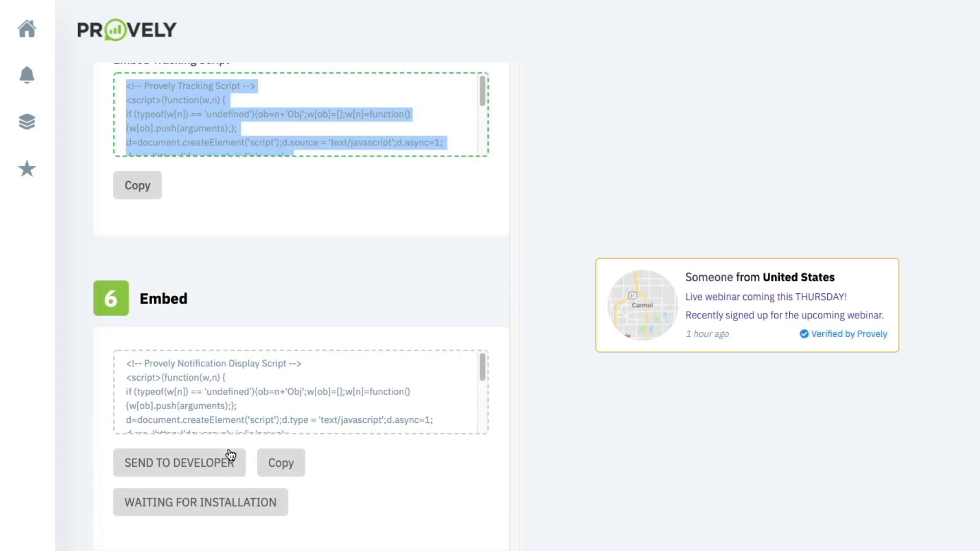
click(289, 459)
click(291, 395)
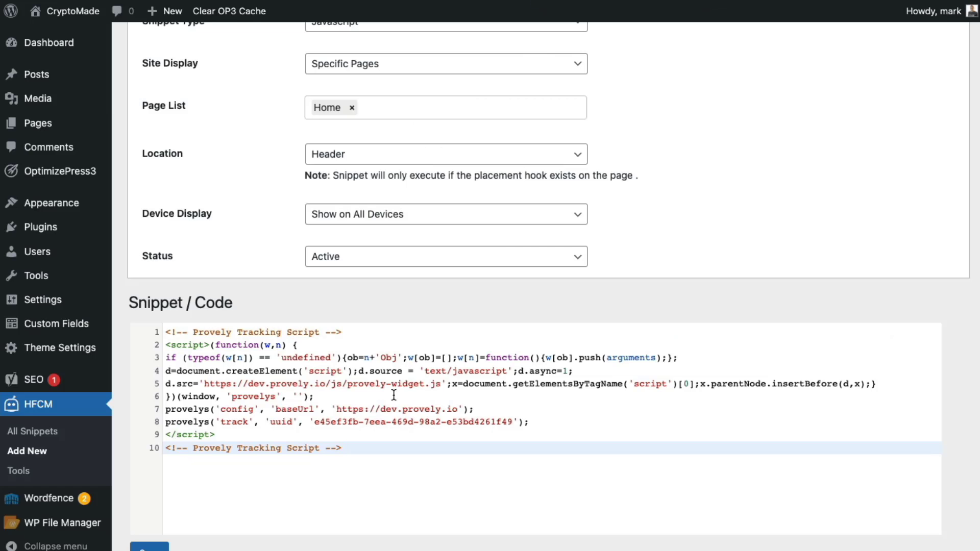
key(Return)
text(<!-- Provely Notification Display Script --> <script>(function(w,n) { if (typeof(w[n]) == 'undefined'){ob=n+'Obj';w[ob]=[];w[n]=function(){w[ob].push(arguments);}; d=document.createElement('script');d.type = 'text/javascript';d.async=1; d.src='https://dev.provely.io/js/provely-widget.js';x=document.getElementsByTagName('script')[0];x.parentNode.insertBefore(d,x);} })(window, 'provelys', ''); provelys('config', 'baseUrl', 'https://dev.provely.io'); provelys('config', 'uuid', 'e45ef3fb-7eea-469d-98a2-e53bd4261f49'); provelys('config', 'showWidget', 1); </script> <!-- Provely Notification Display Script -->)
- Change the snippet Location from Before Content to After Content
click(332, 156)
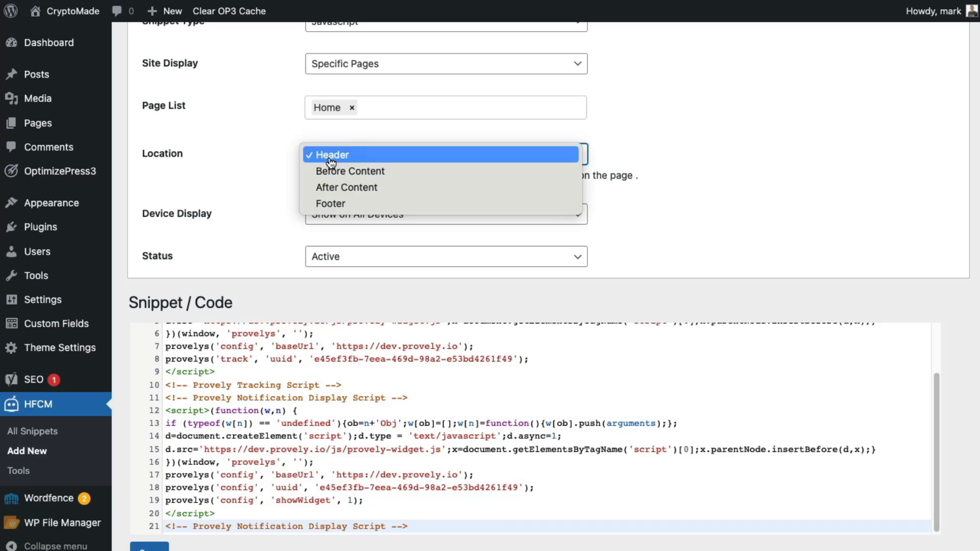
click(340, 176)
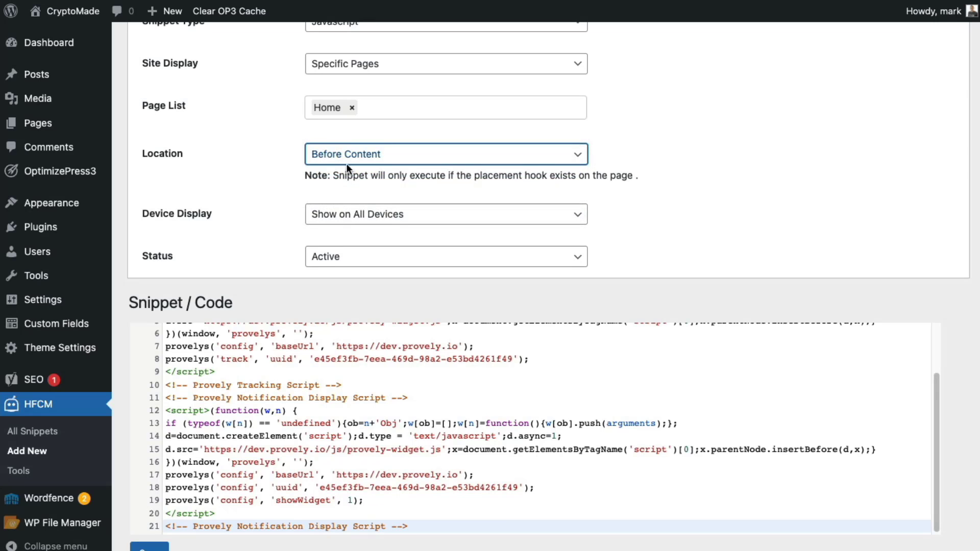
click(346, 162)
click(344, 172)
- Select the tracking script block and the opening lines of the display script in the editor
scroll(270, 424, up, 3)
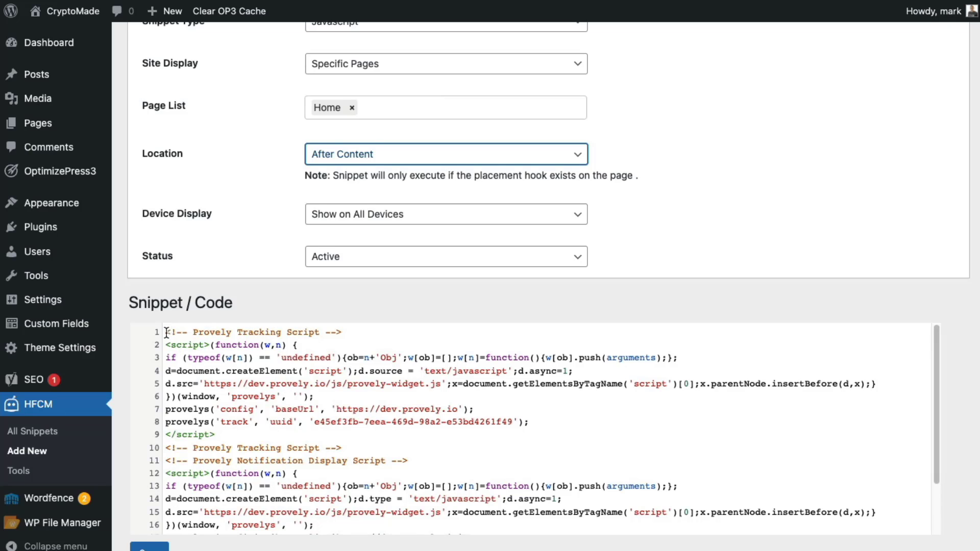
drag(166, 333, 422, 447)
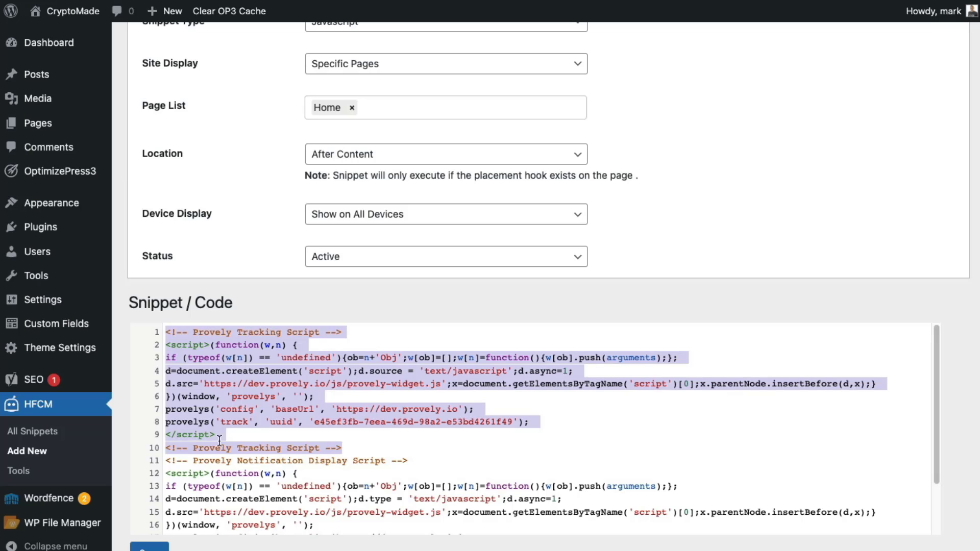
drag(165, 460, 471, 539)
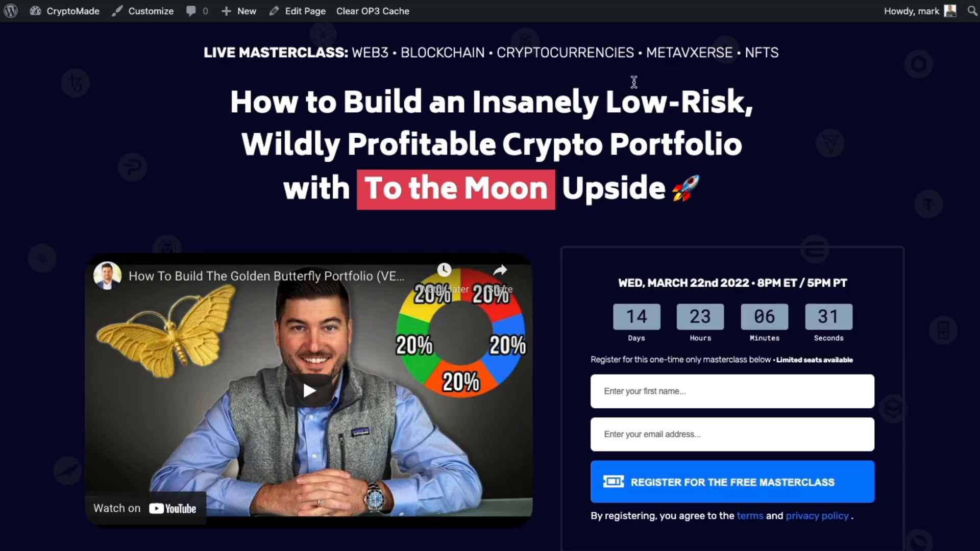
- Enter a registrant's first name and email address and submit the Free Masterclass form
click(634, 392)
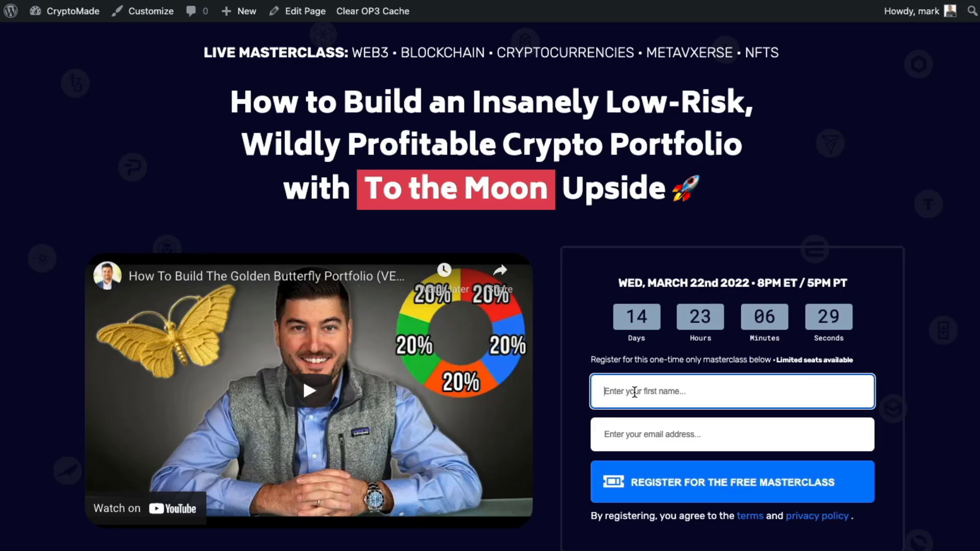
key(Tab)
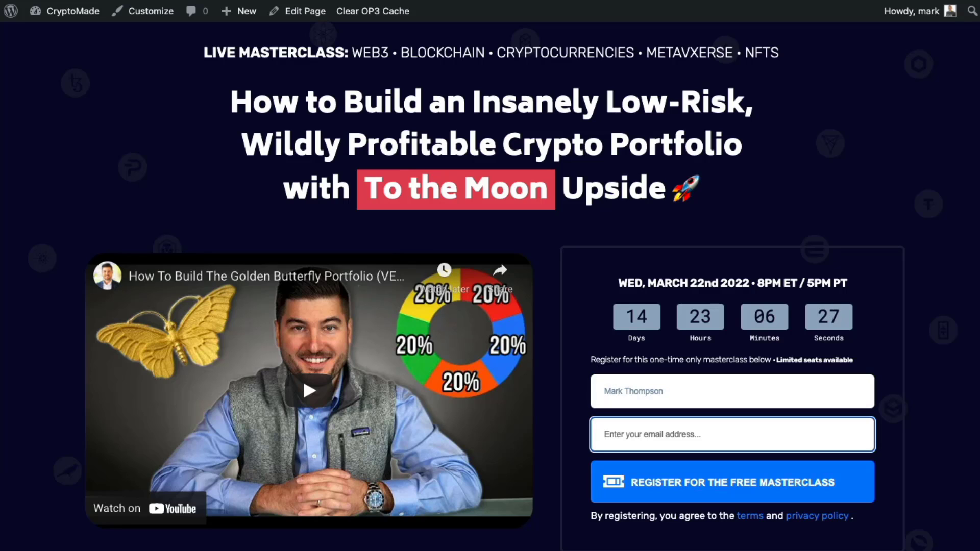
double_click(634, 396)
key(BackSpace)
key(BackSpace)
click(647, 442)
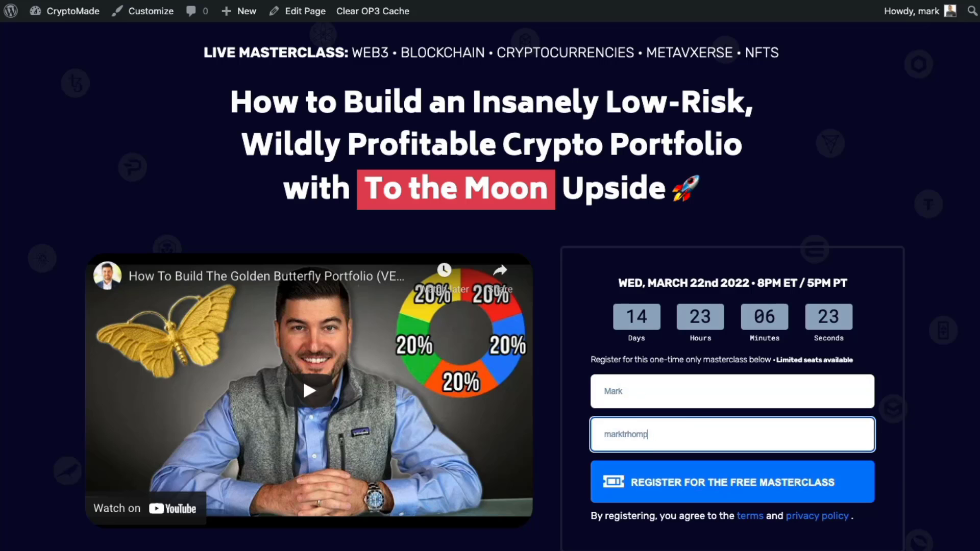
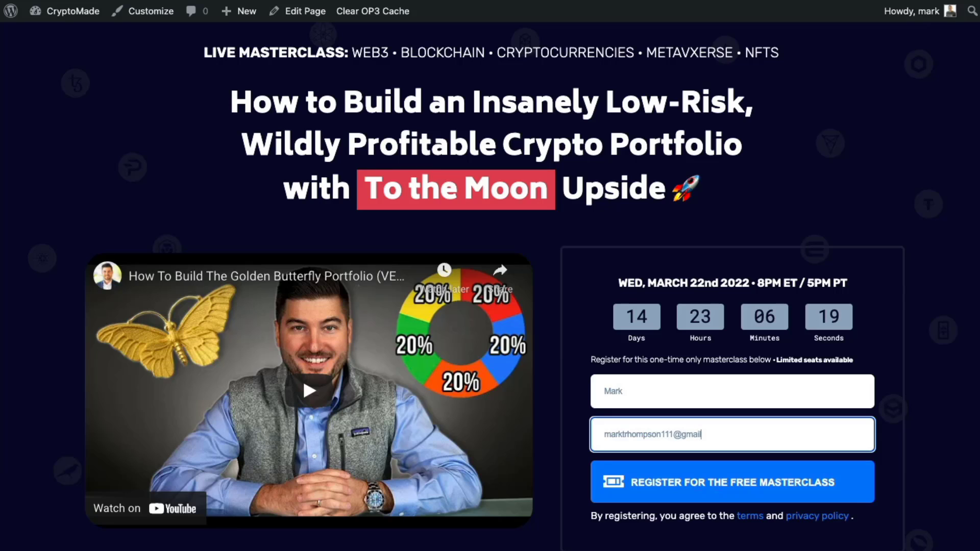
click(645, 472)
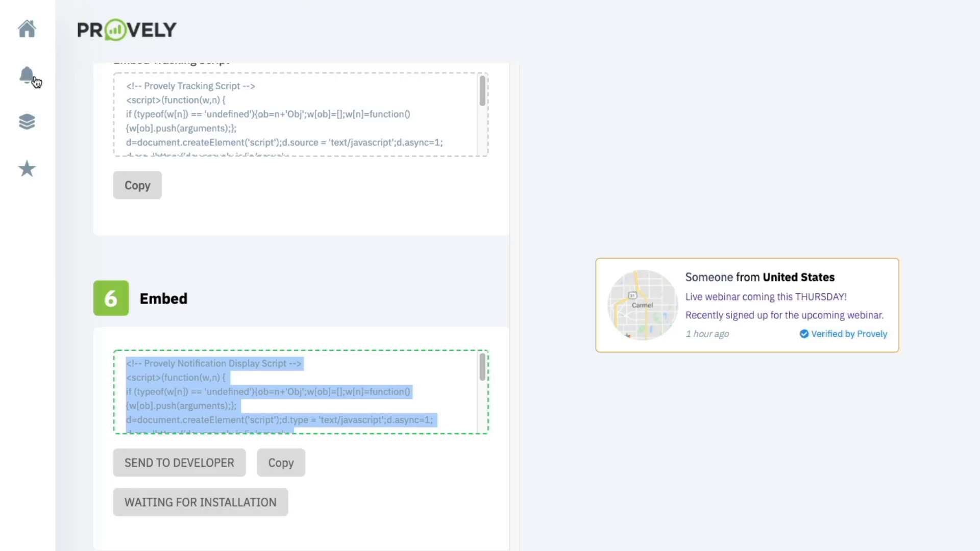
- Open the Activity Manager for the Webinar Registration notification to see the captured registration
click(35, 79)
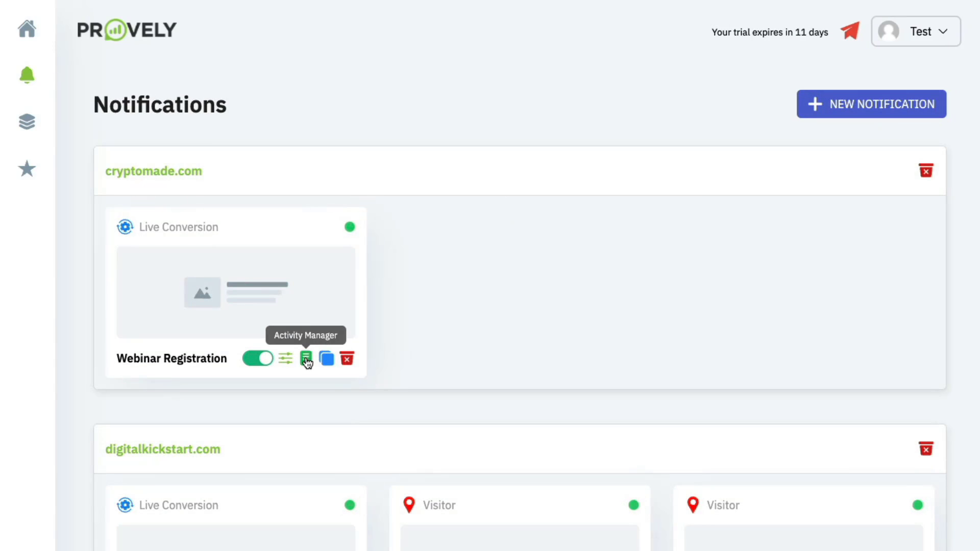
click(305, 360)
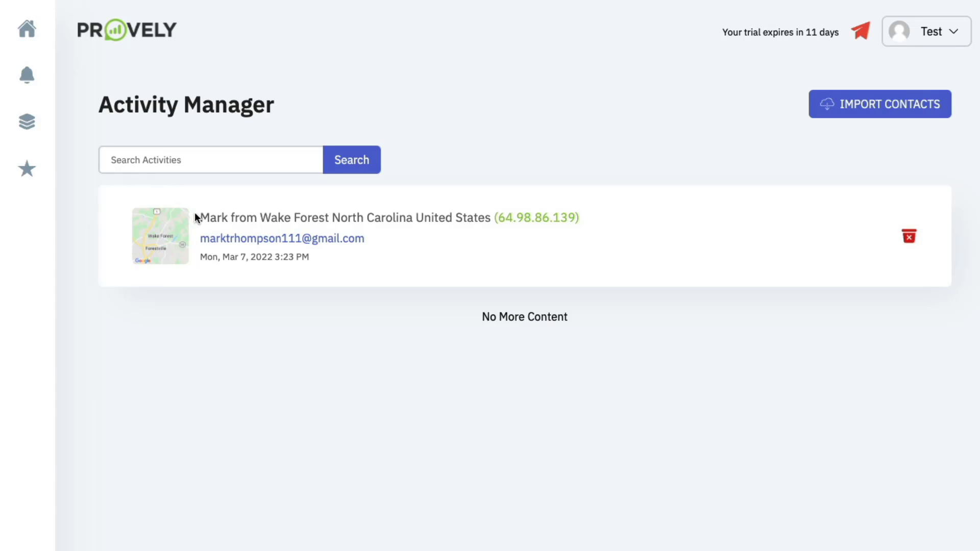
drag(278, 218, 392, 218)
click(393, 217)
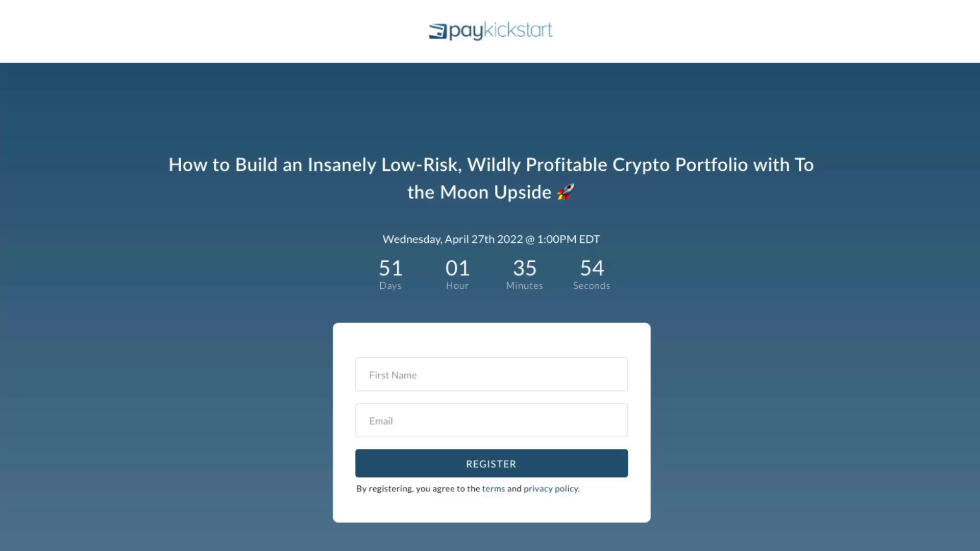
- Go back to the CryptoMade masterclass page via the browser address bar
key(super+l)
text(crypt)
key(Escape)
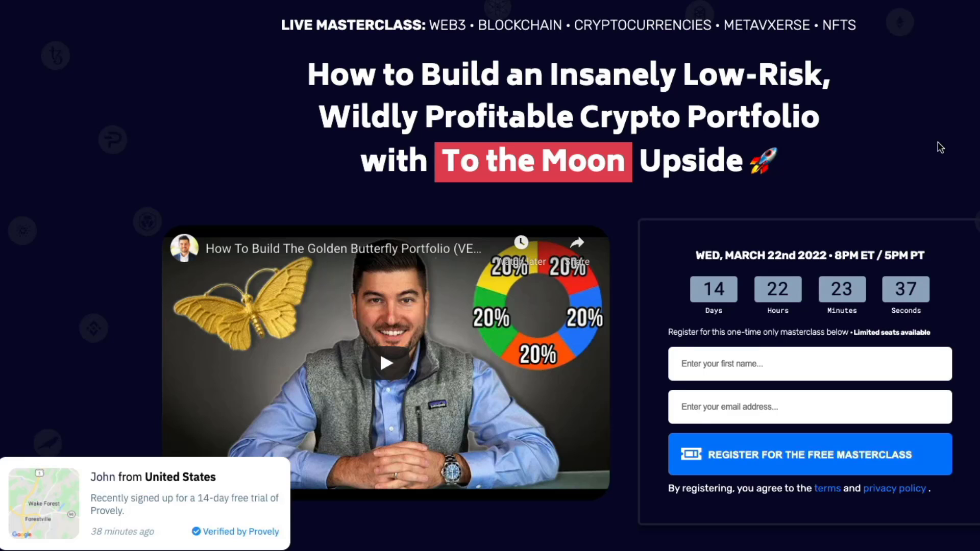
- Scroll the CryptoMade masterclass page down and back up to watch the Provely popup
scroll(940, 148, down, 2)
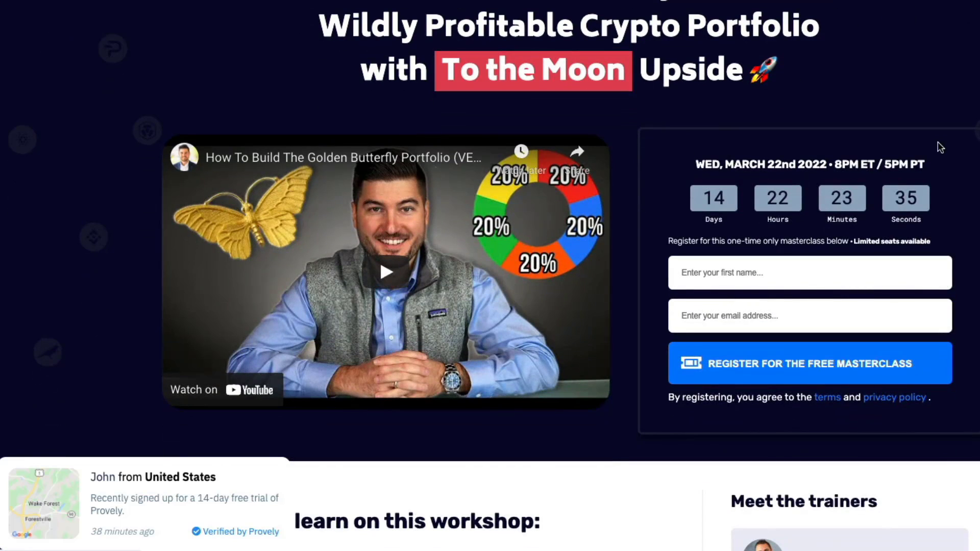
scroll(940, 148, up, 2)
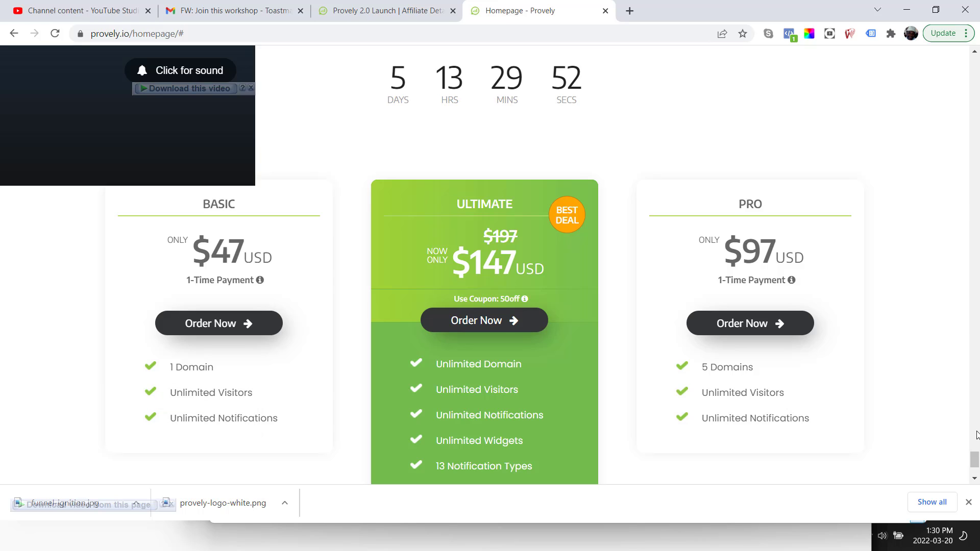
click(975, 481)
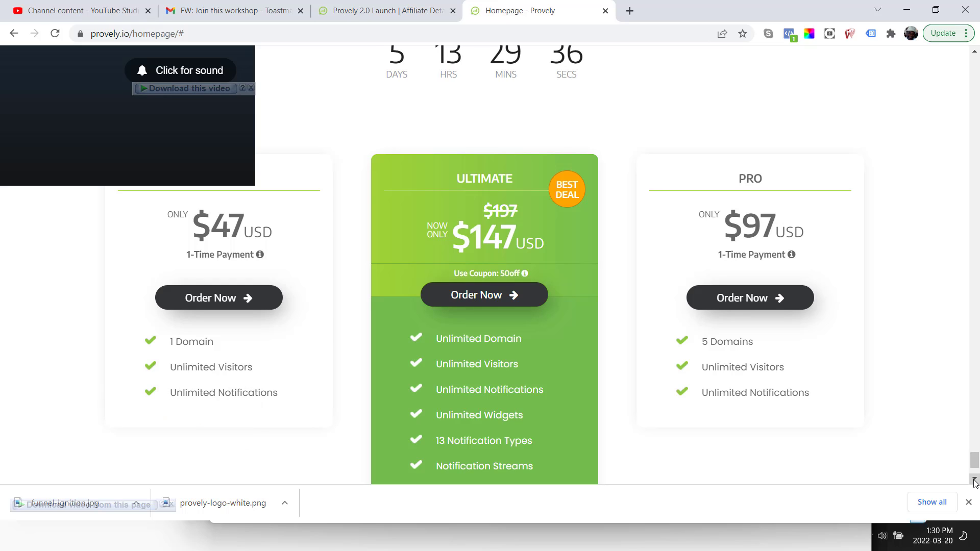
scroll(975, 483, down, 1)
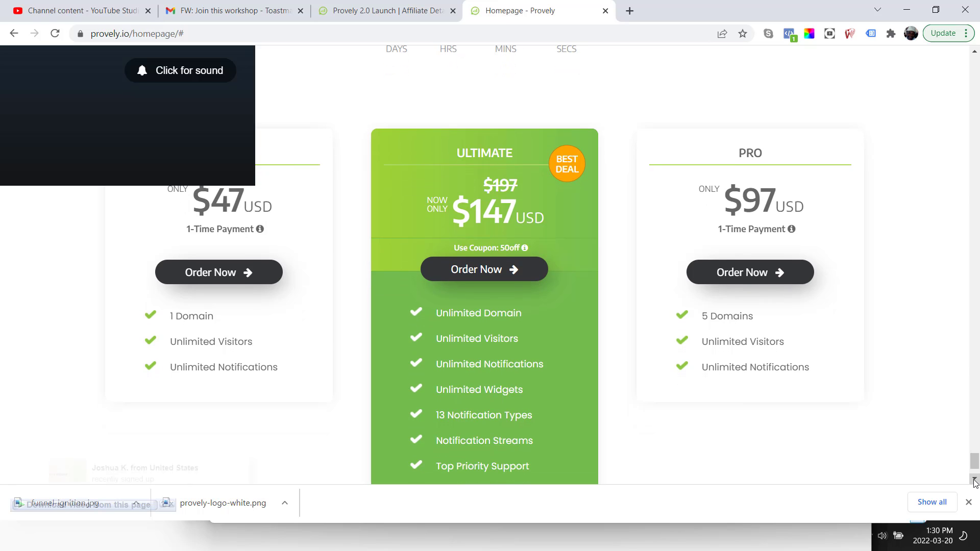
click(975, 481)
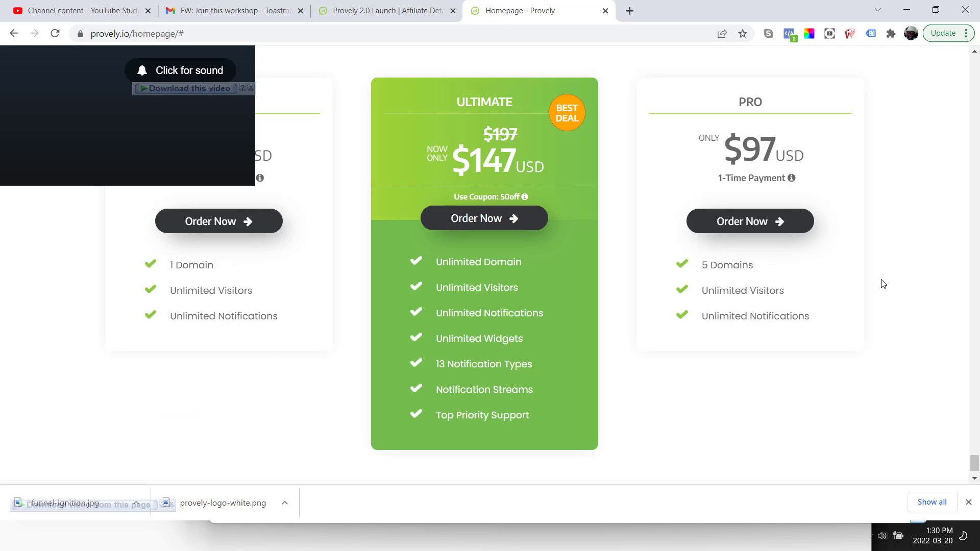
click(373, 11)
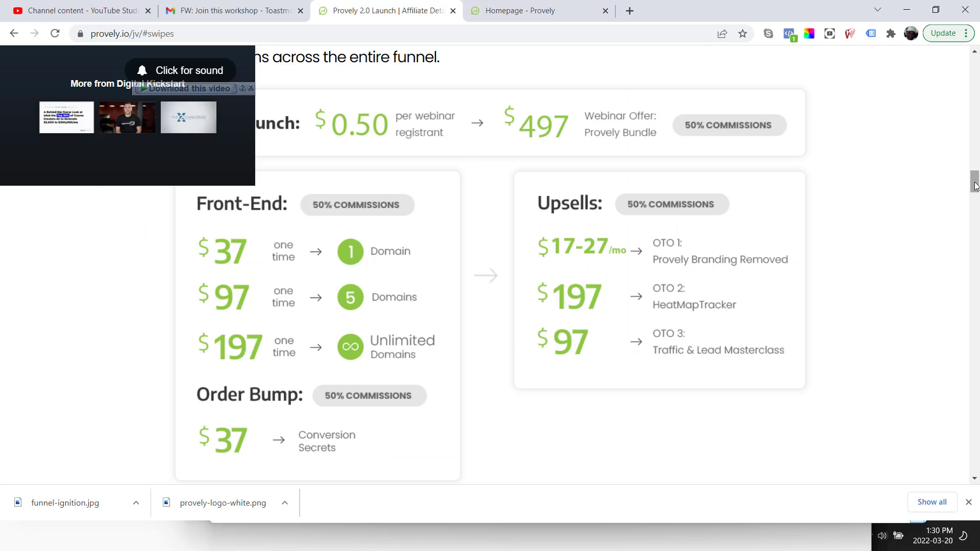
- Scroll the Provely 2.0 Launch affiliate page through commissions to Email Swipes and Banners
drag(974, 185, 975, 192)
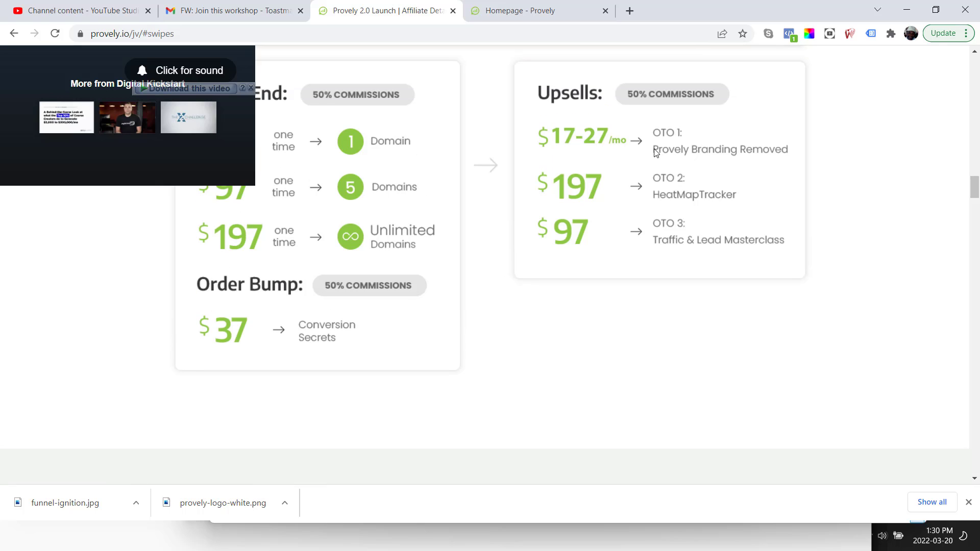
drag(656, 153, 715, 150)
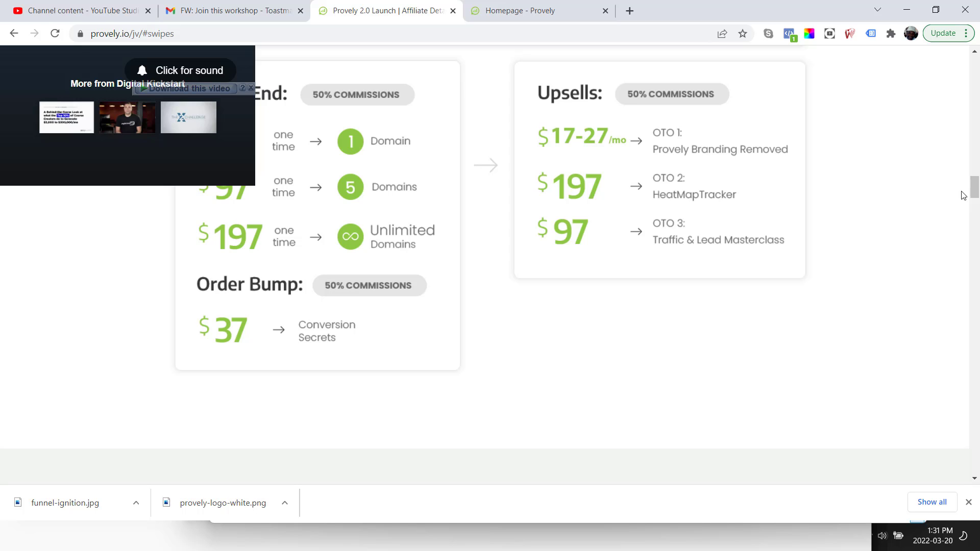
drag(973, 192, 973, 124)
drag(973, 111, 972, 181)
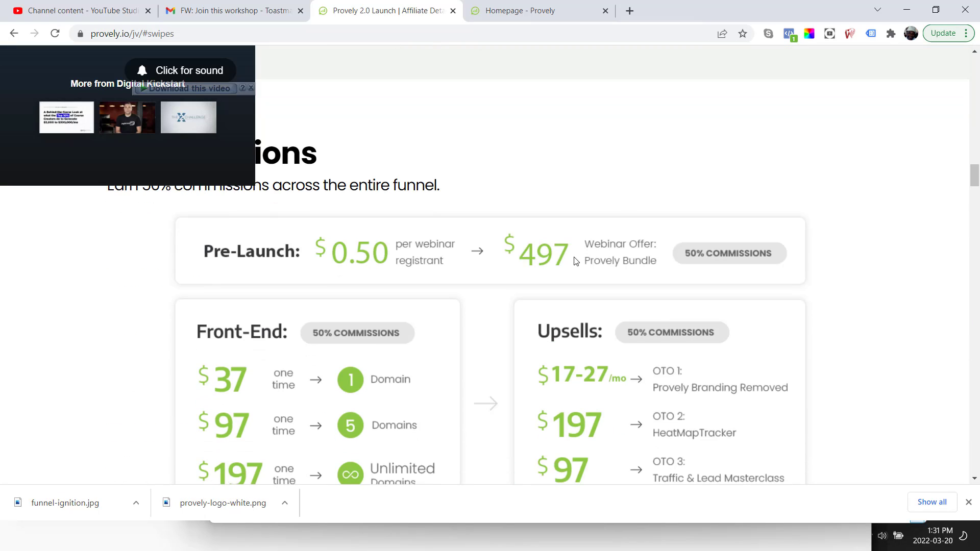
drag(543, 258, 527, 256)
drag(973, 178, 974, 257)
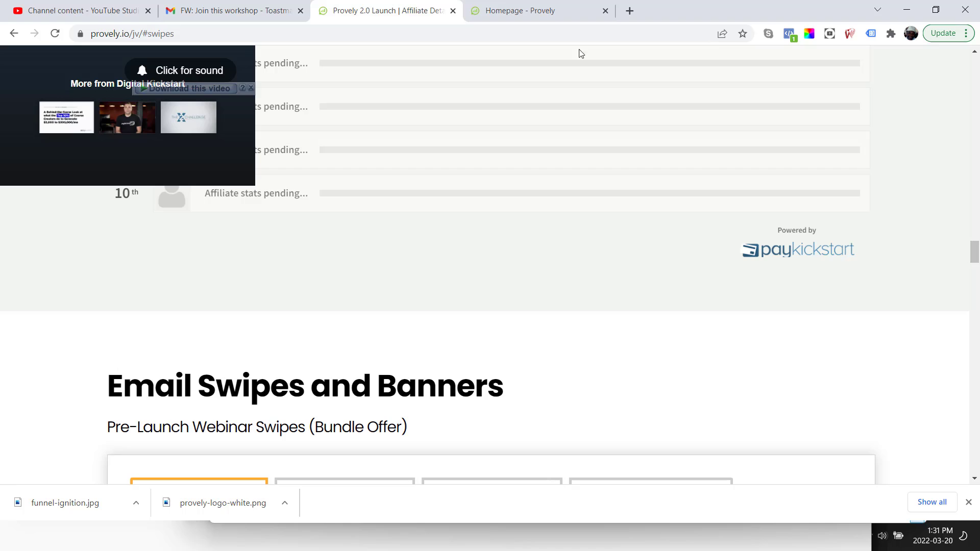
- Return to the Homepage - Provely tab showing the pricing cards
click(516, 16)
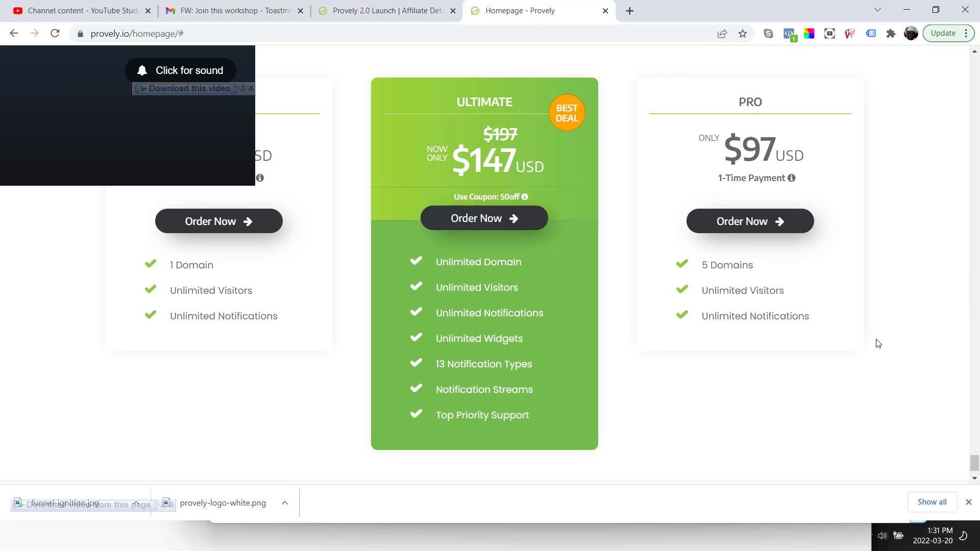